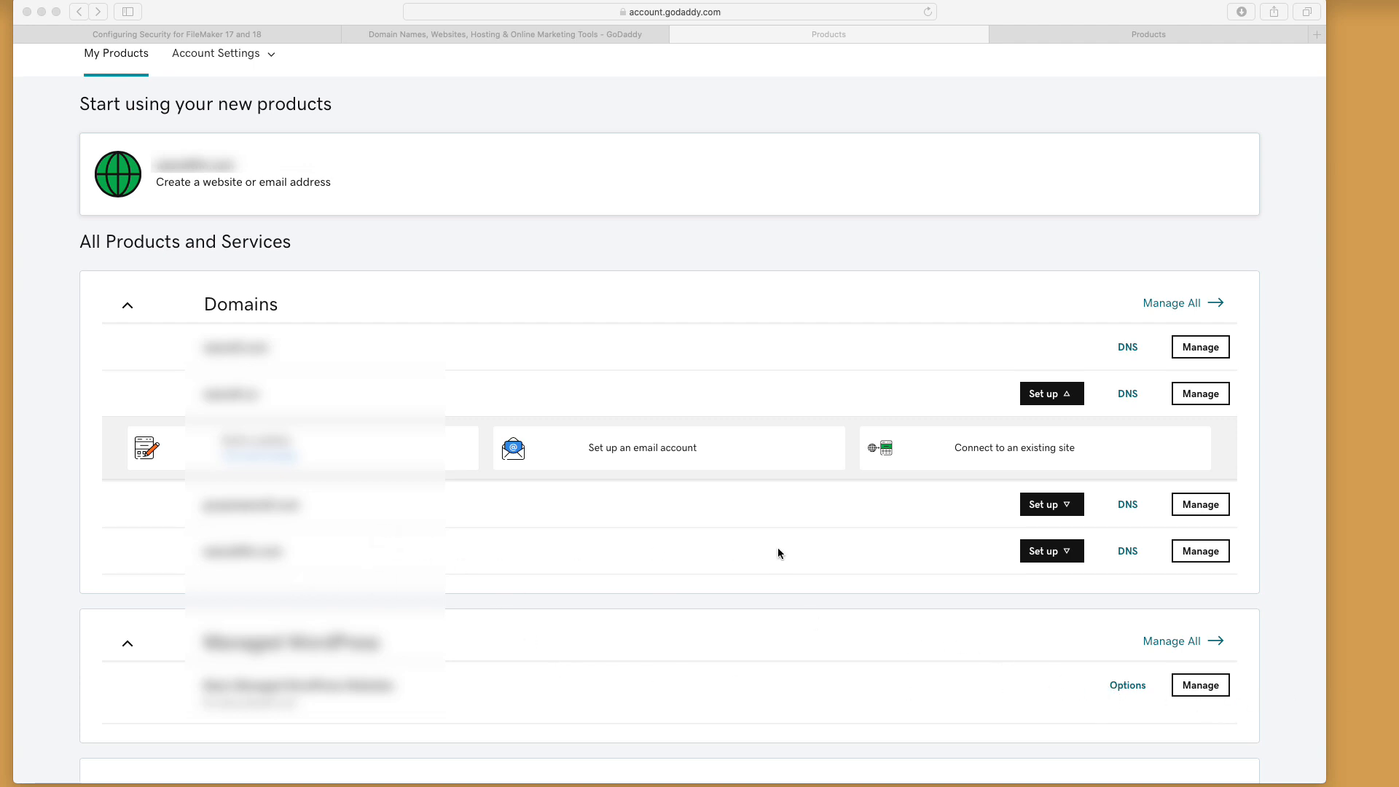
# Open the DNS management of the last domain in the list and open its A record for editing.
pyautogui.click(1201, 551)
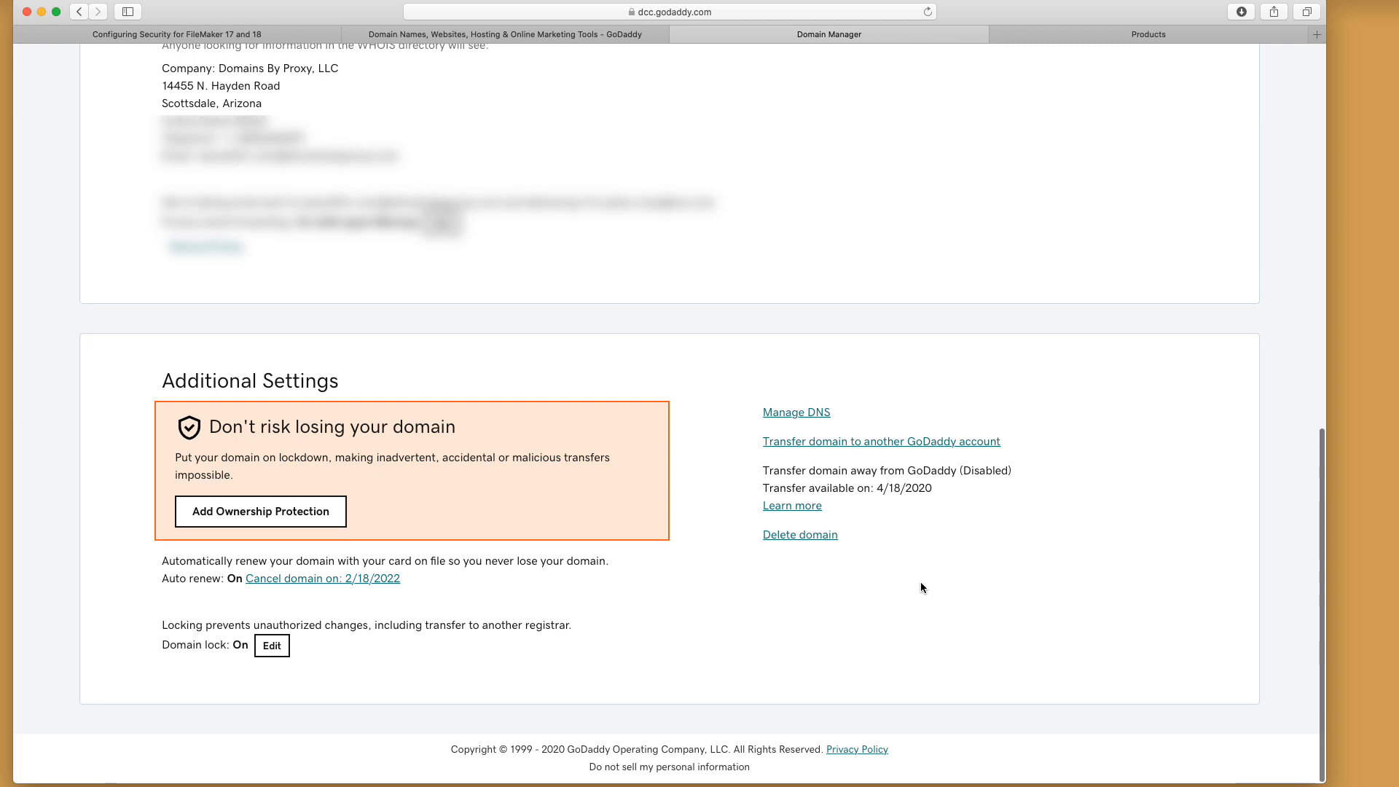
pyautogui.click(785, 411)
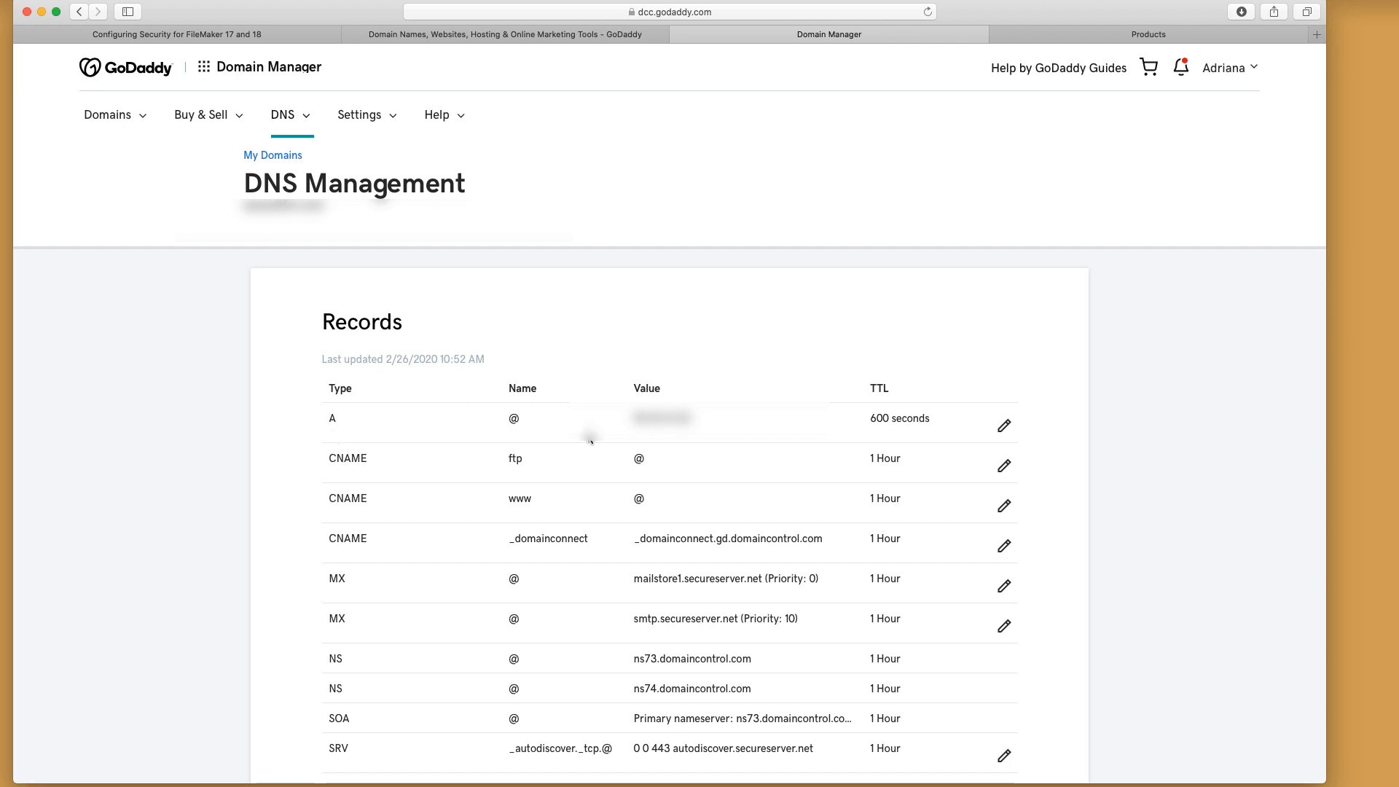
pyautogui.click(1004, 429)
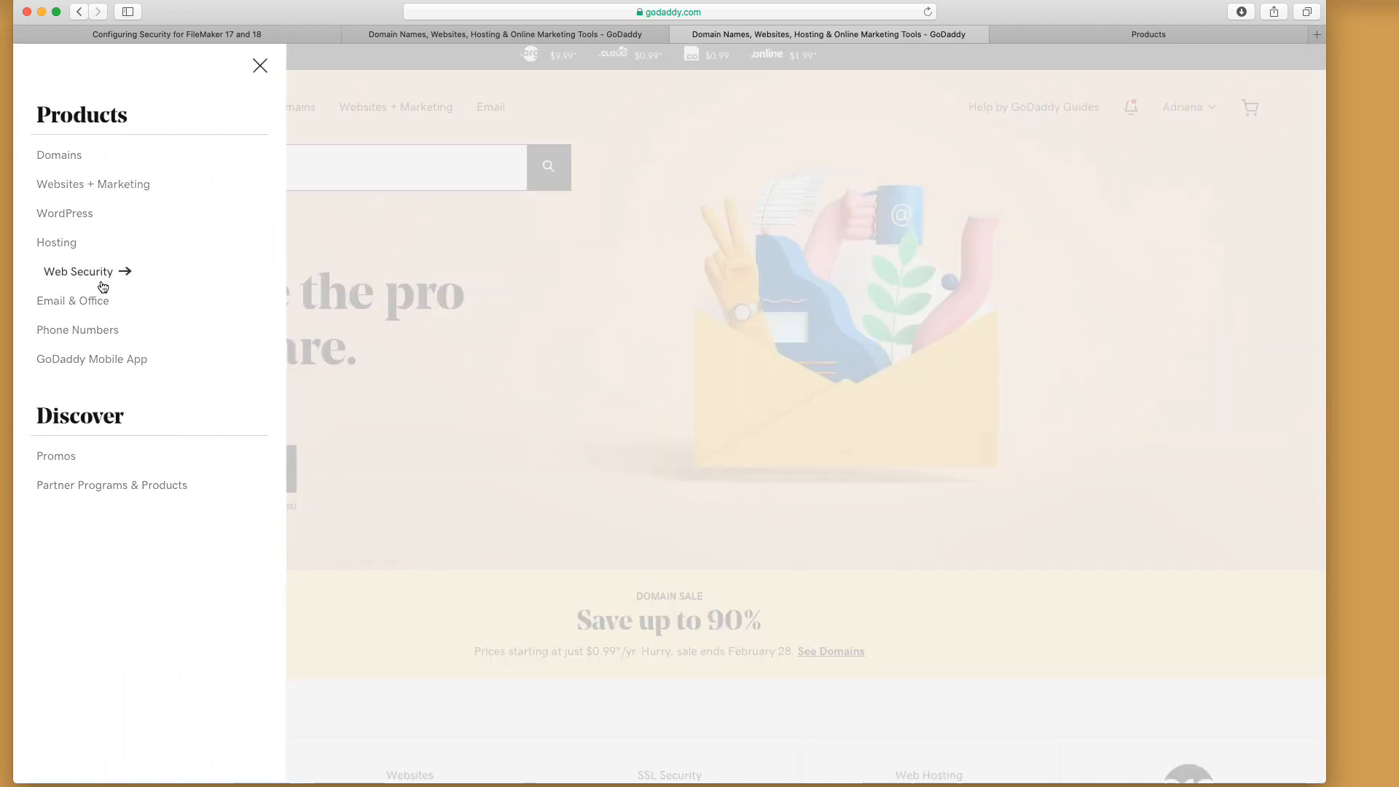
# Open the SSL Certificates page of the Web Security products and review the available plans.
pyautogui.click(69, 274)
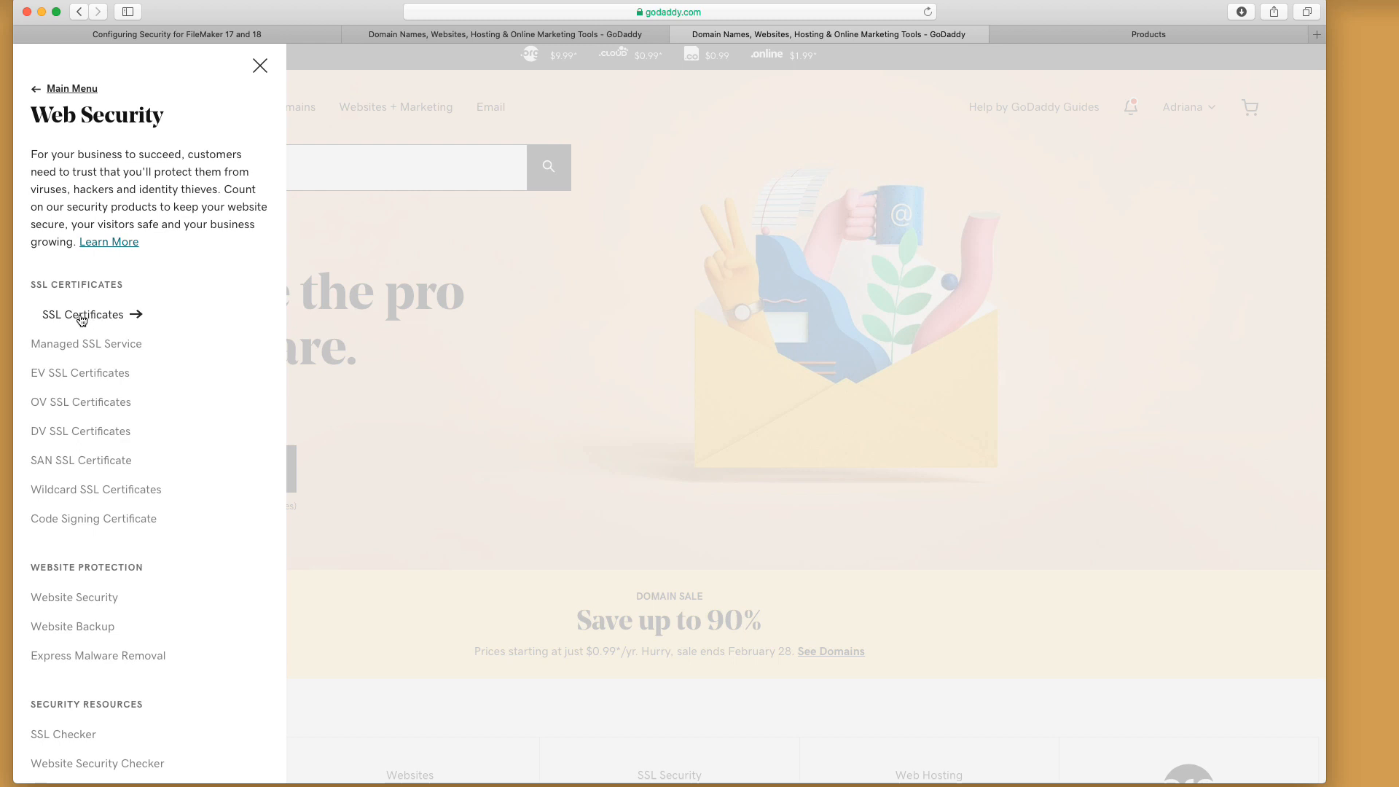
pyautogui.click(78, 320)
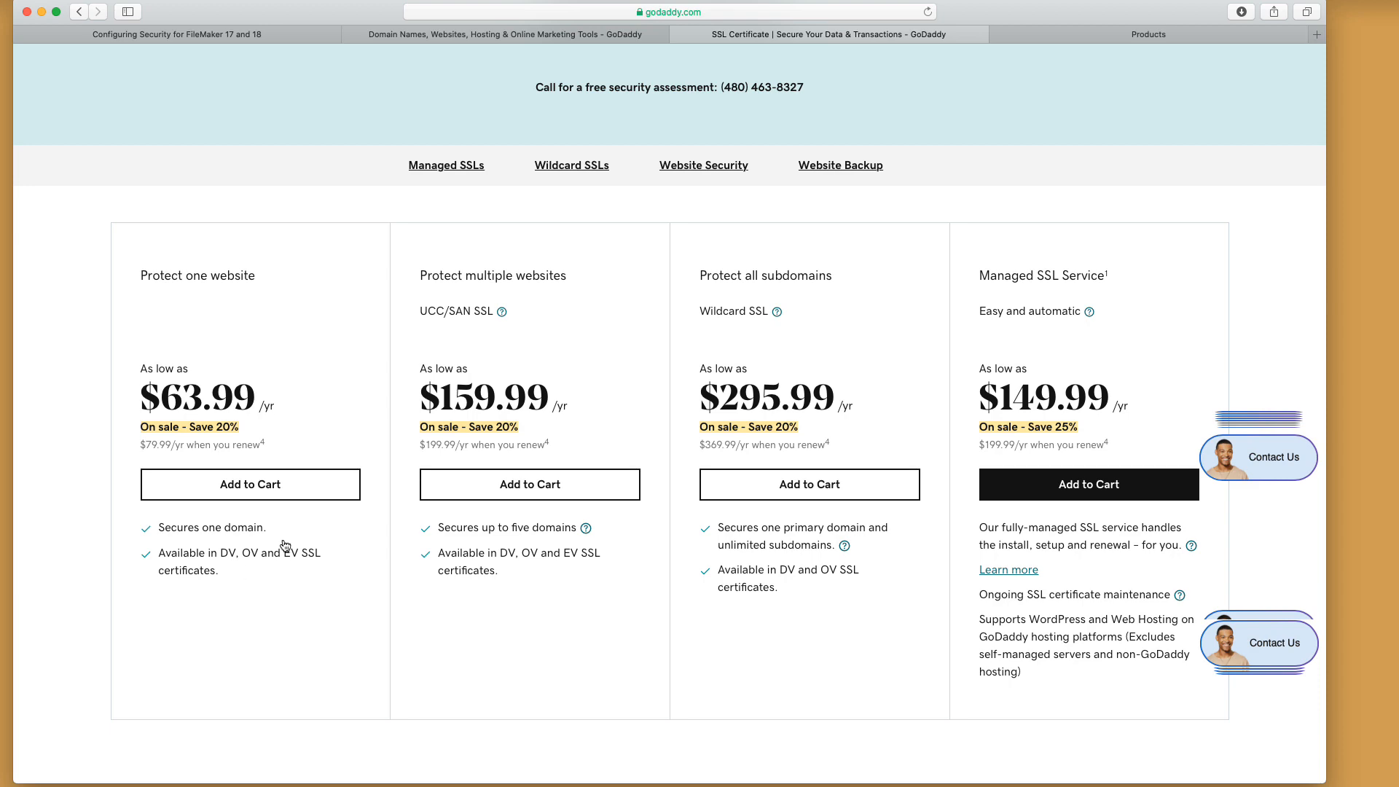
pyautogui.scroll(1, 226, 643)
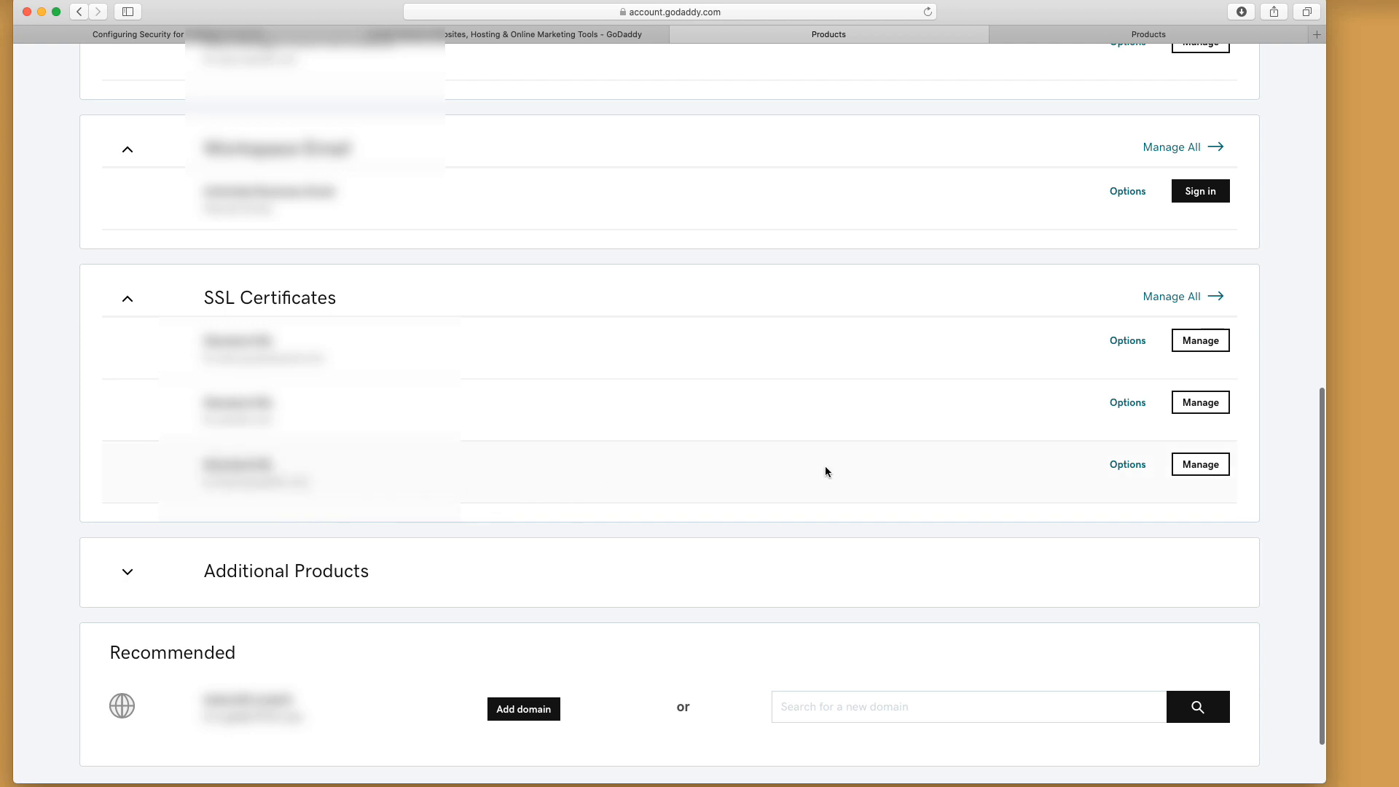
# Open the management page of the third SSL certificate on the account's products page.
pyautogui.scroll(2, 825, 467)
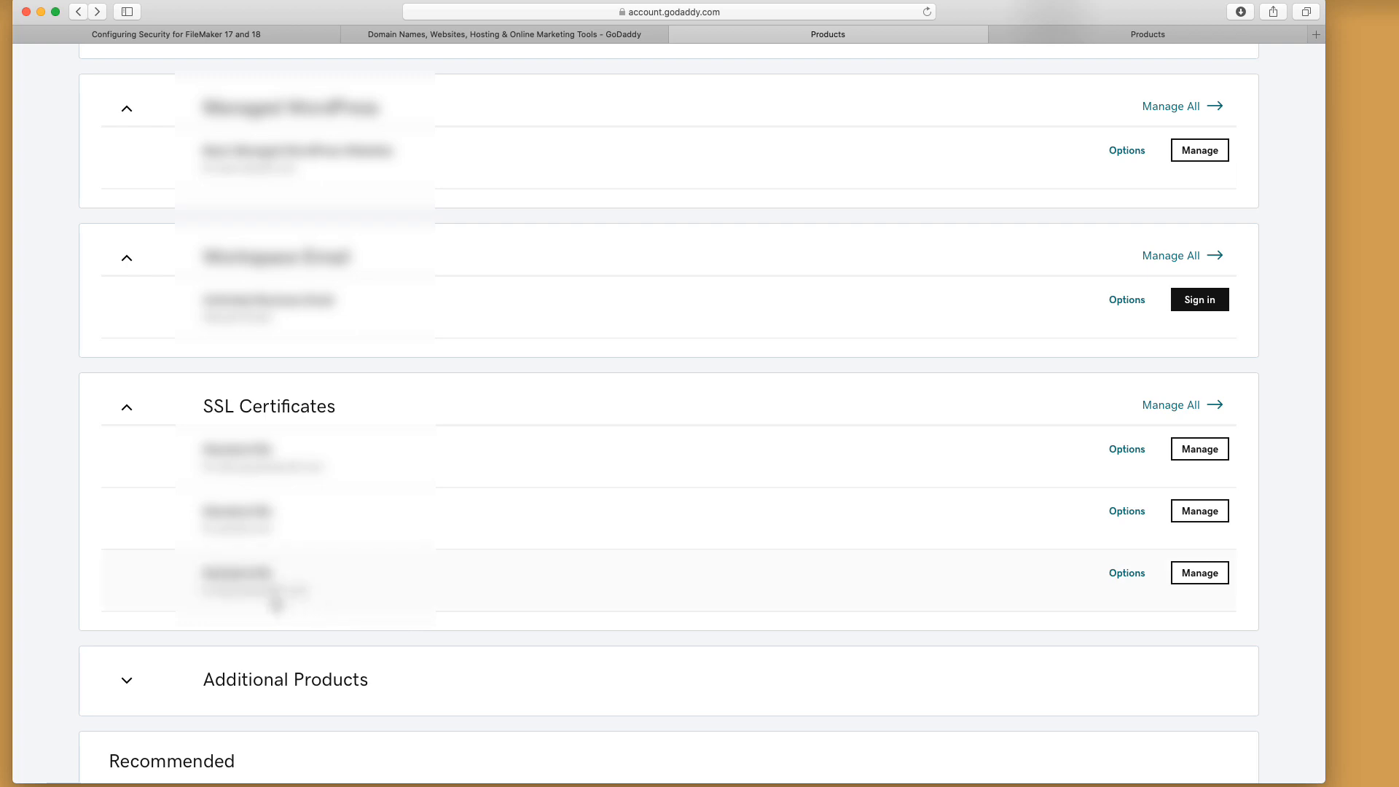
pyautogui.click(1201, 577)
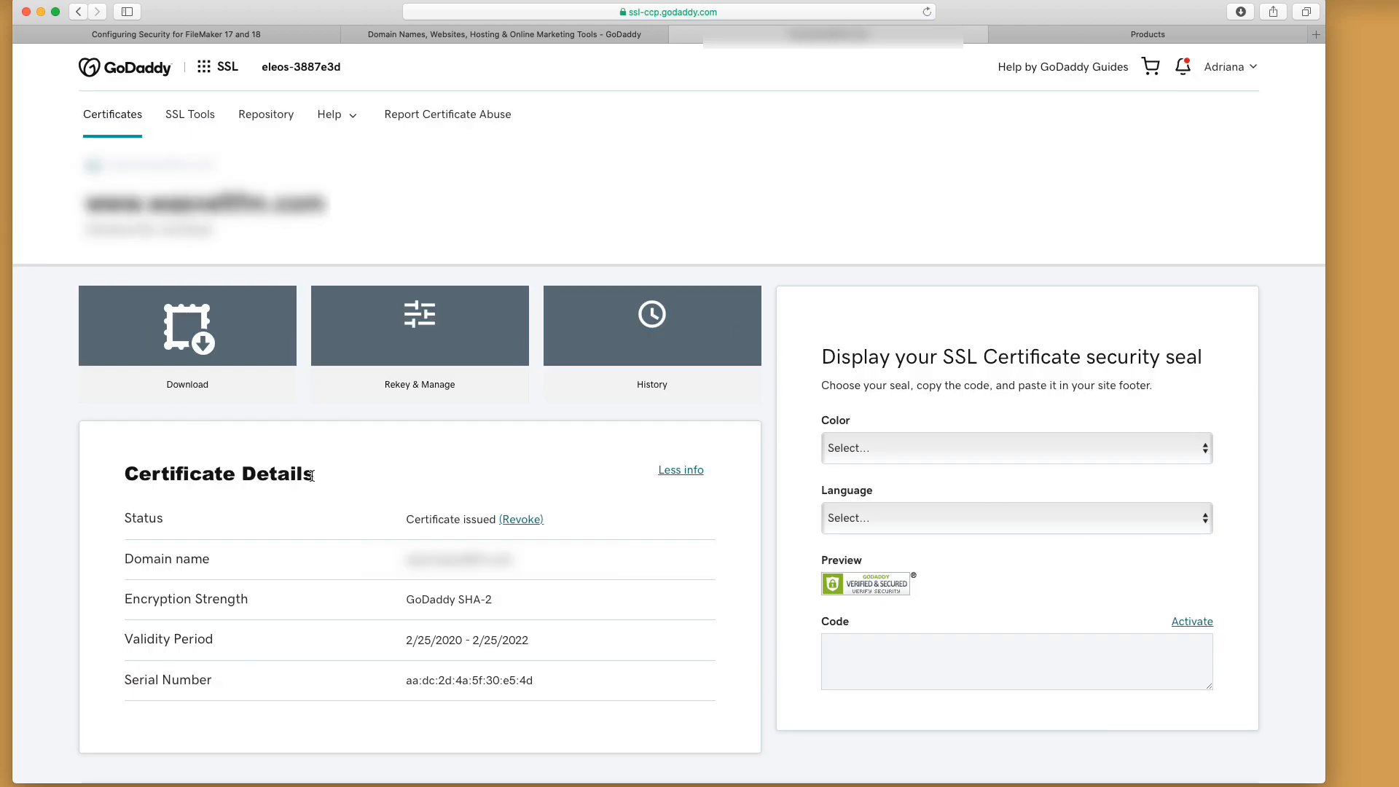
# Review the FileMaker support article's tested certificates, certificate types and instructions for creating a CSR and private key.
pyautogui.press('super+1')
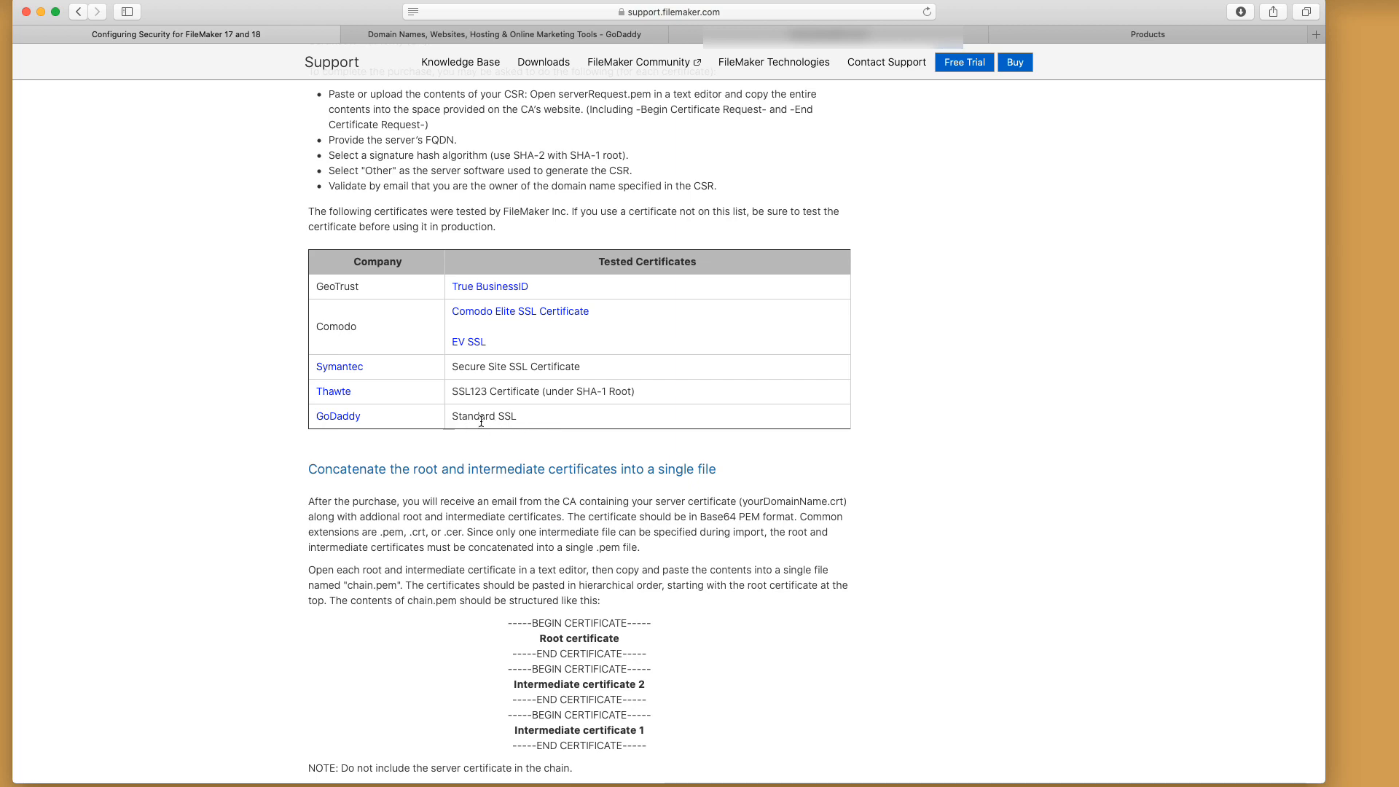
pyautogui.scroll(15, 525, 427)
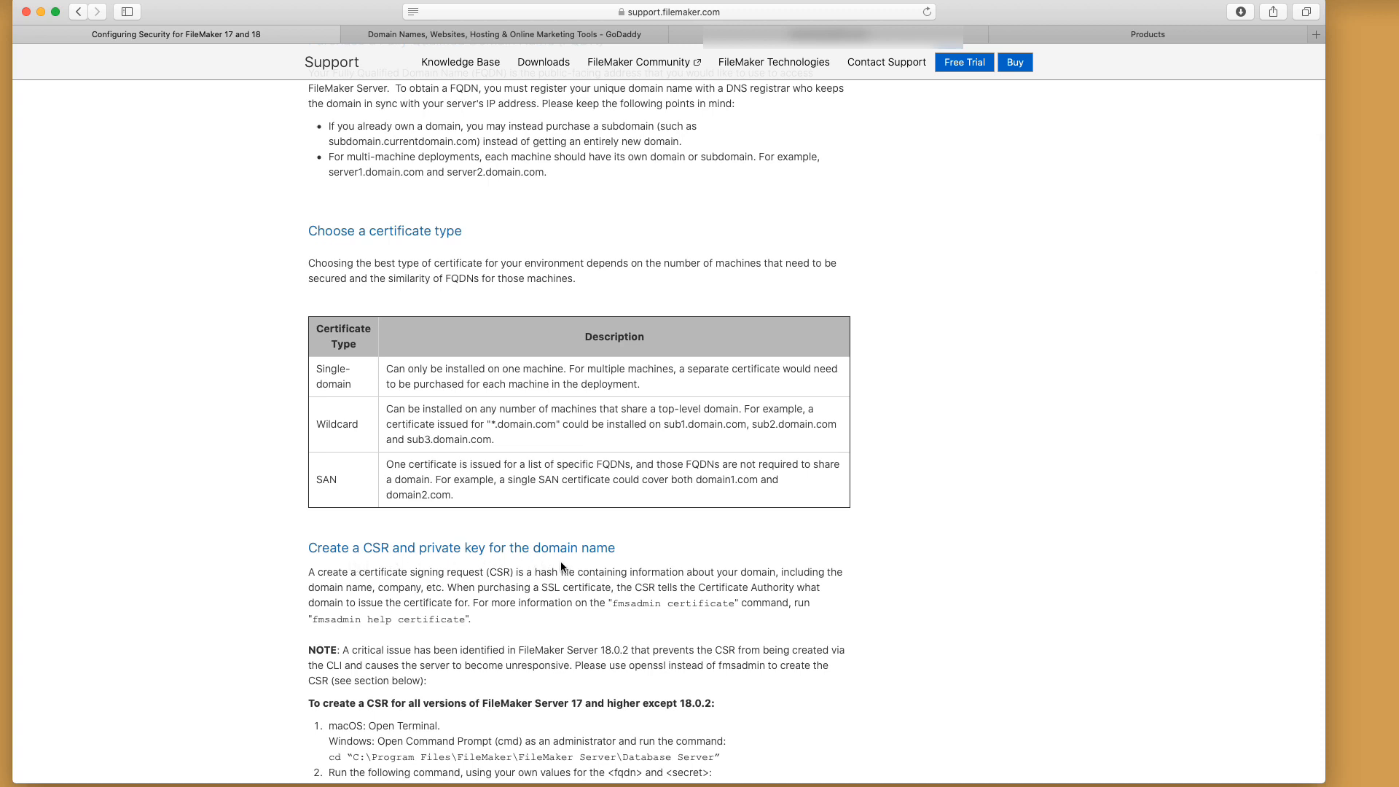
pyautogui.scroll(-5, 561, 566)
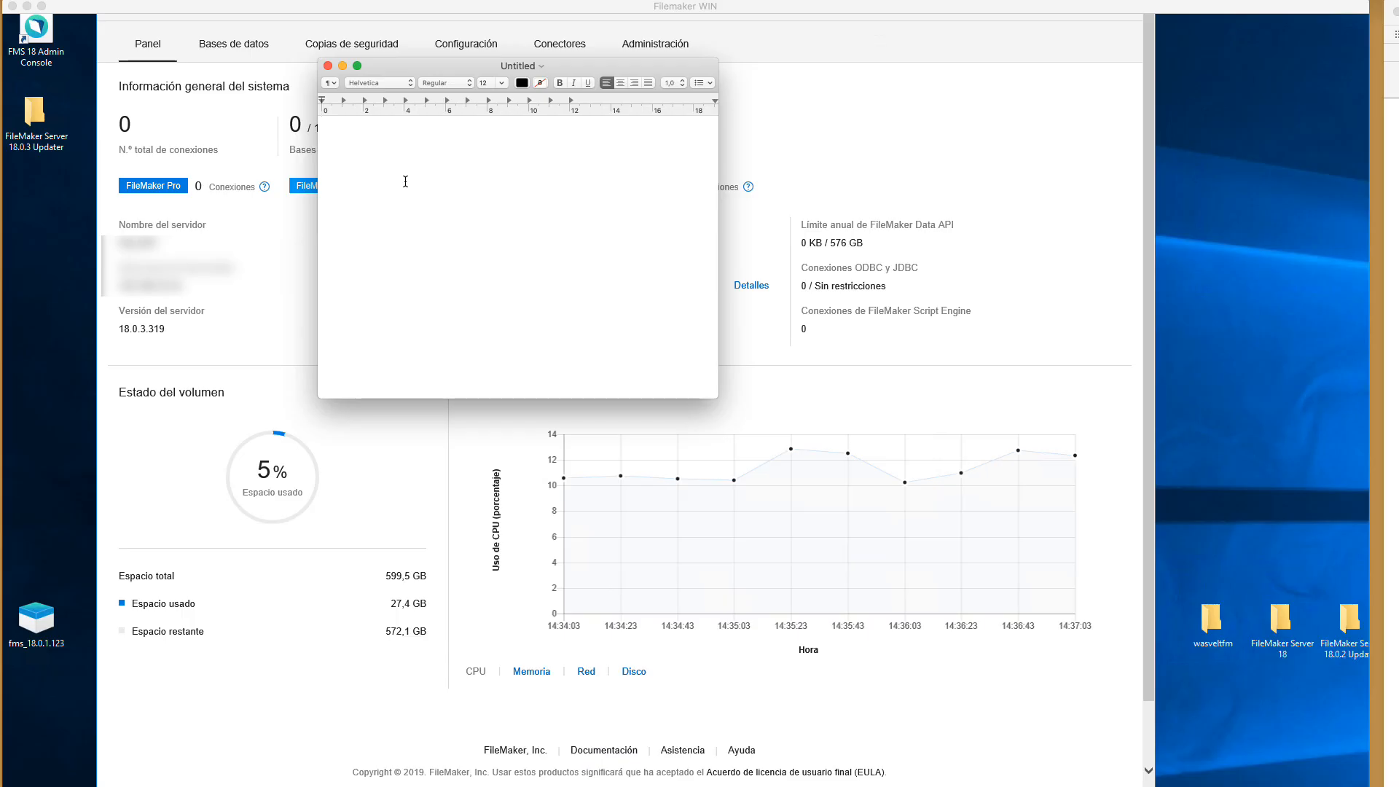
# Paste the fmsadmin certificate create command into the blank text document and replace <fqdn> with the server's www domain name.
pyautogui.press('super+v')
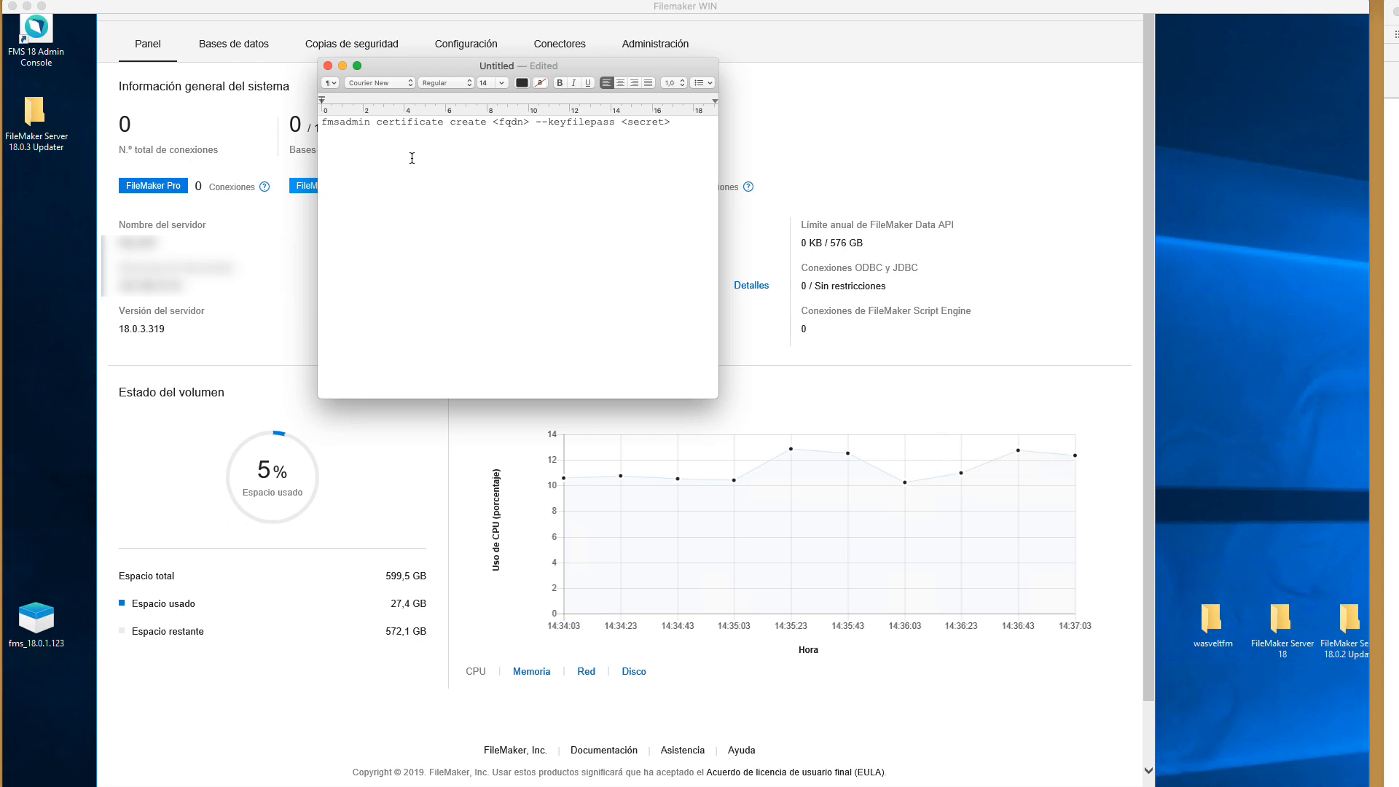
pyautogui.moveTo(491, 122); pyautogui.dragTo(530, 124)
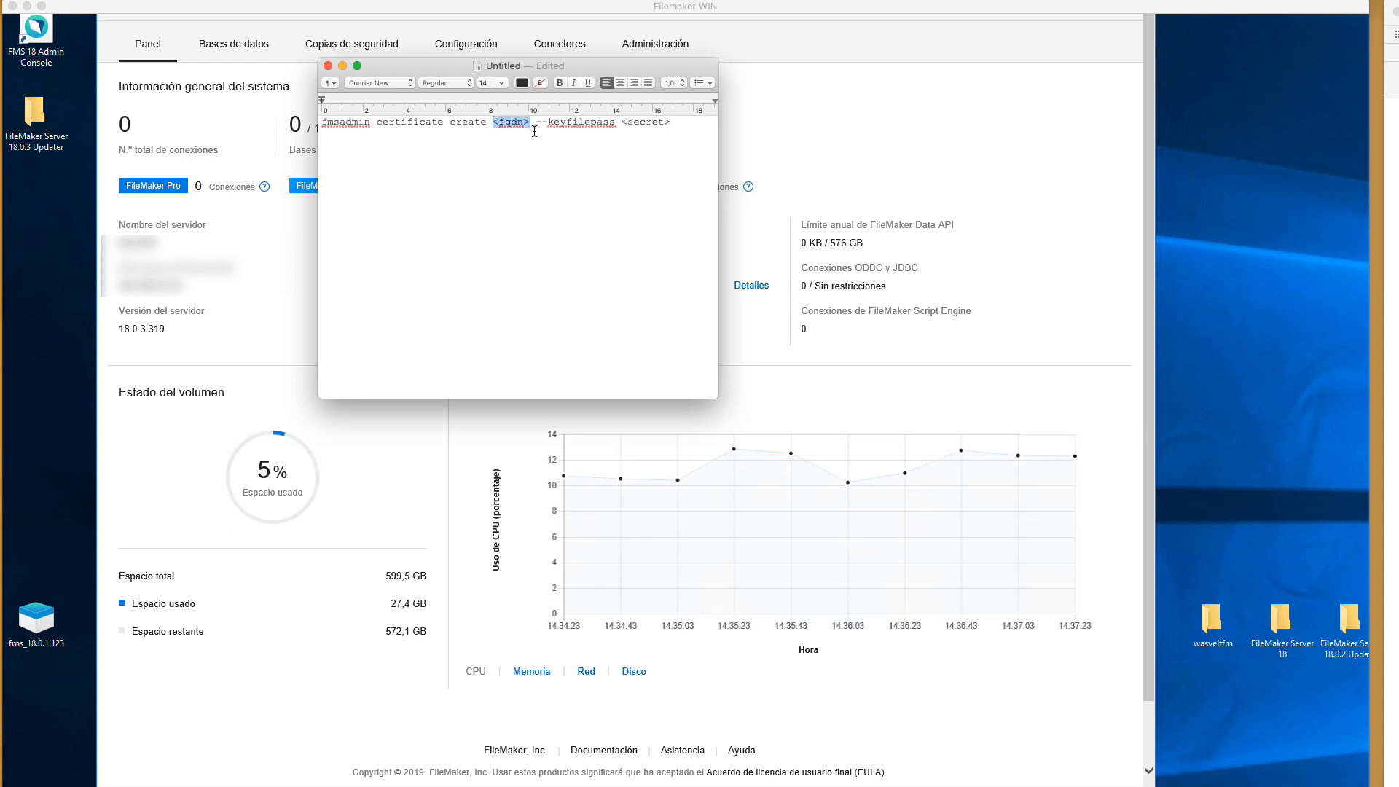
pyautogui.write('www.')
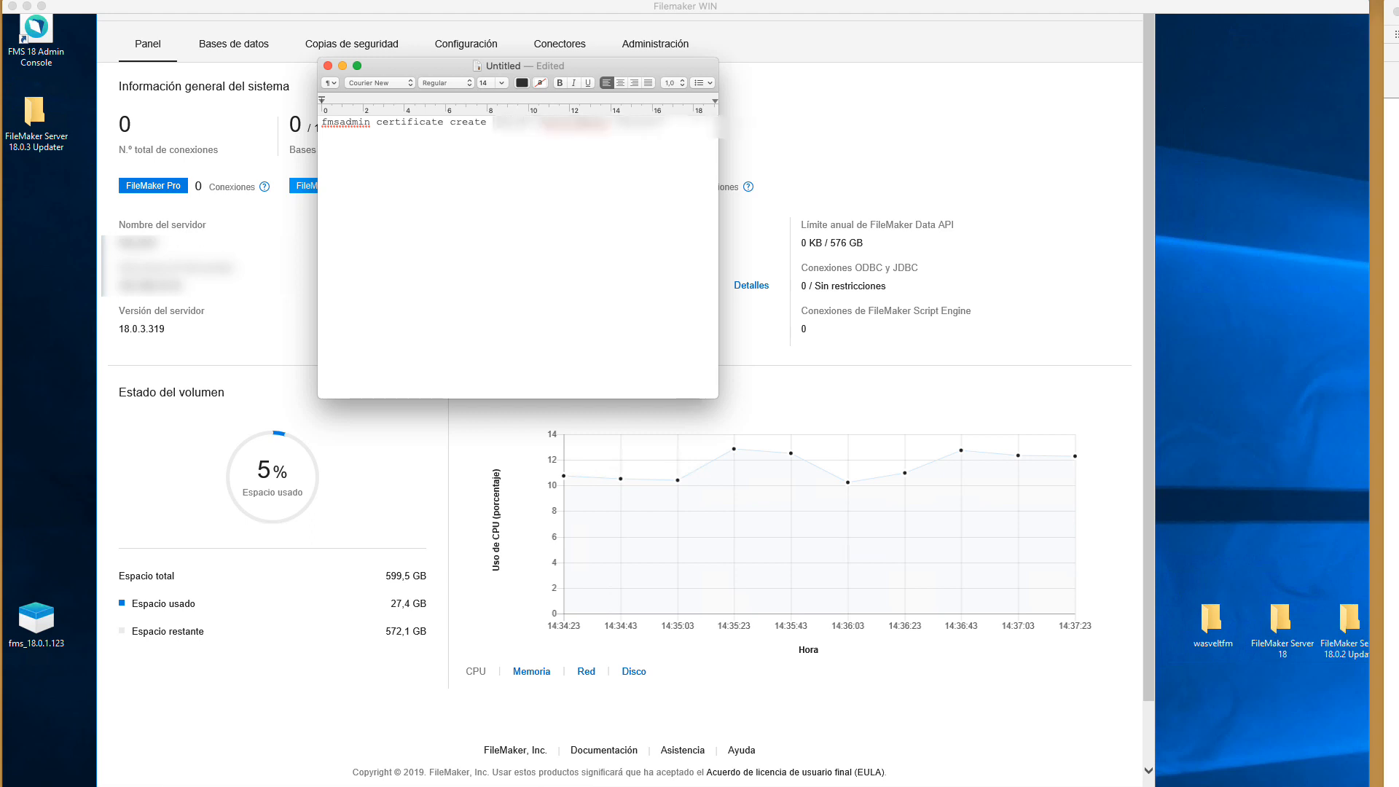
pyautogui.write('wasvelt')
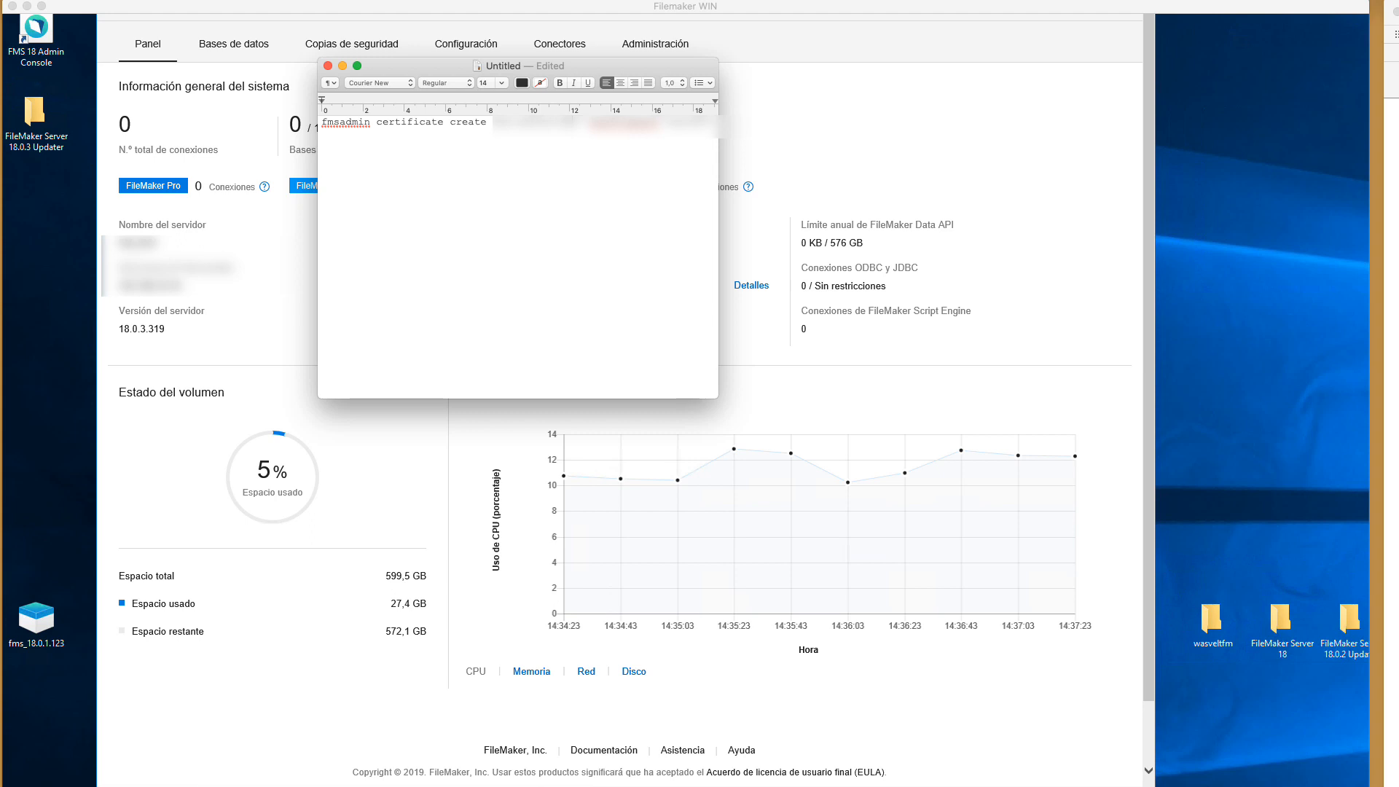
pyautogui.write('fm.com')
# Replace the <secret> placeholder with the key file passphrase and select the complete command.
pyautogui.moveTo(372, 134); pyautogui.dragTo(323, 135)
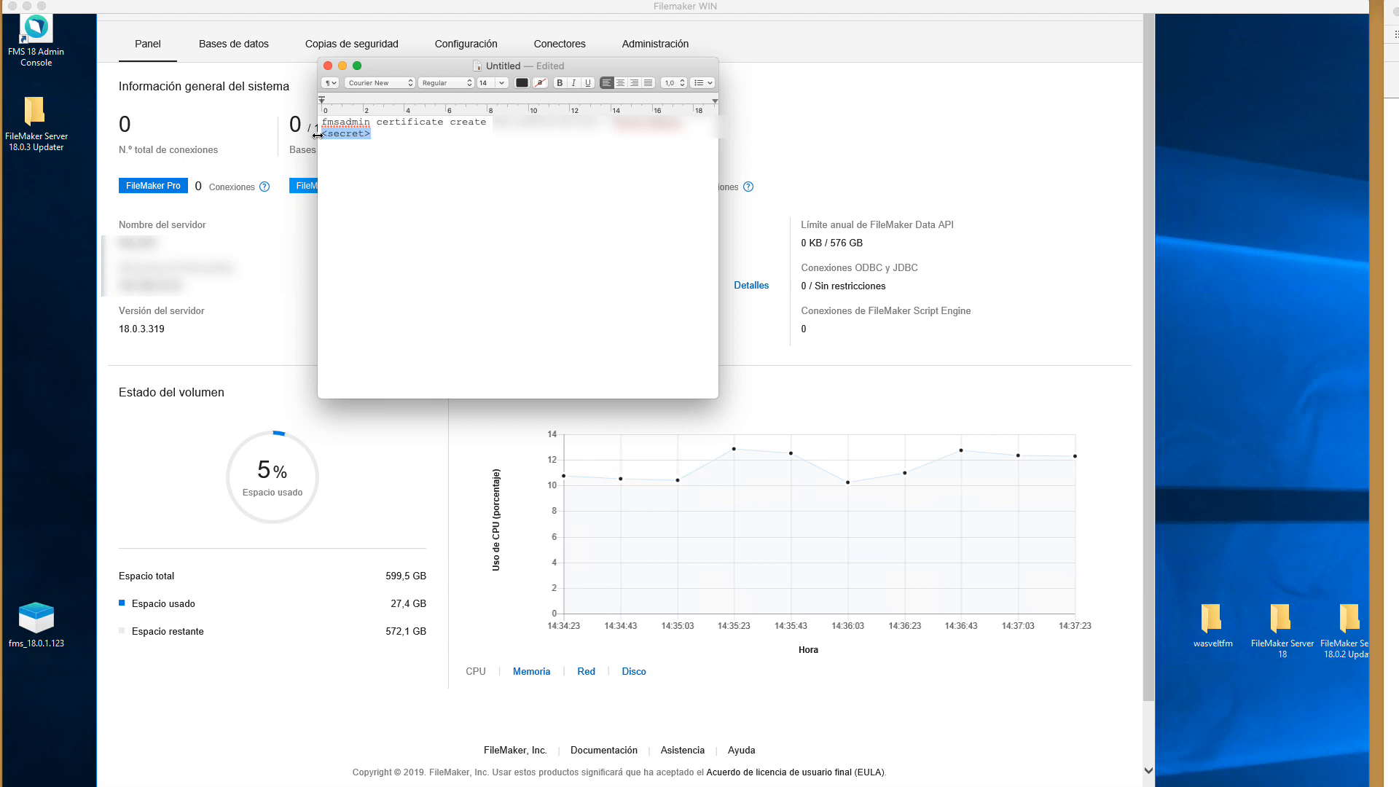
pyautogui.press('super+v')
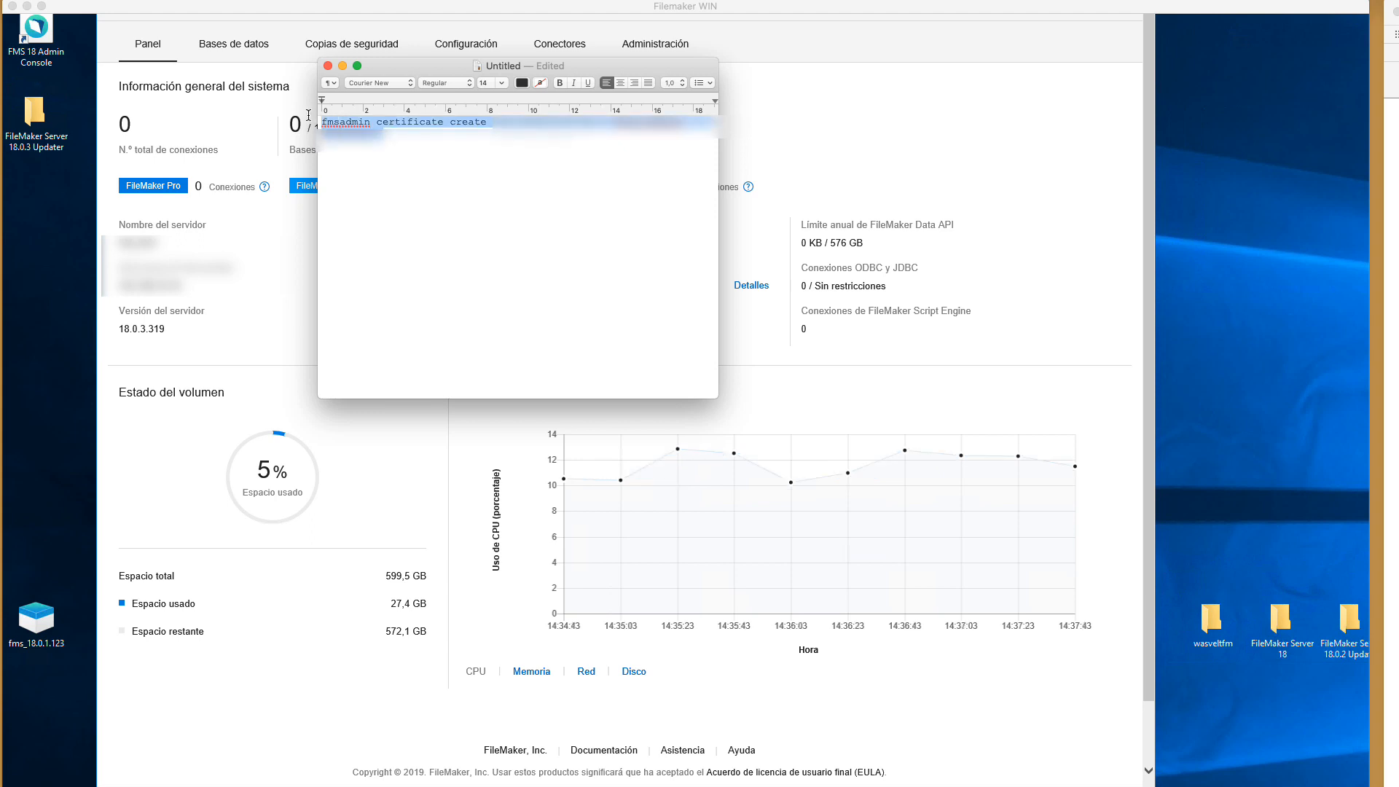
pyautogui.moveTo(385, 134); pyautogui.dragTo(309, 120)
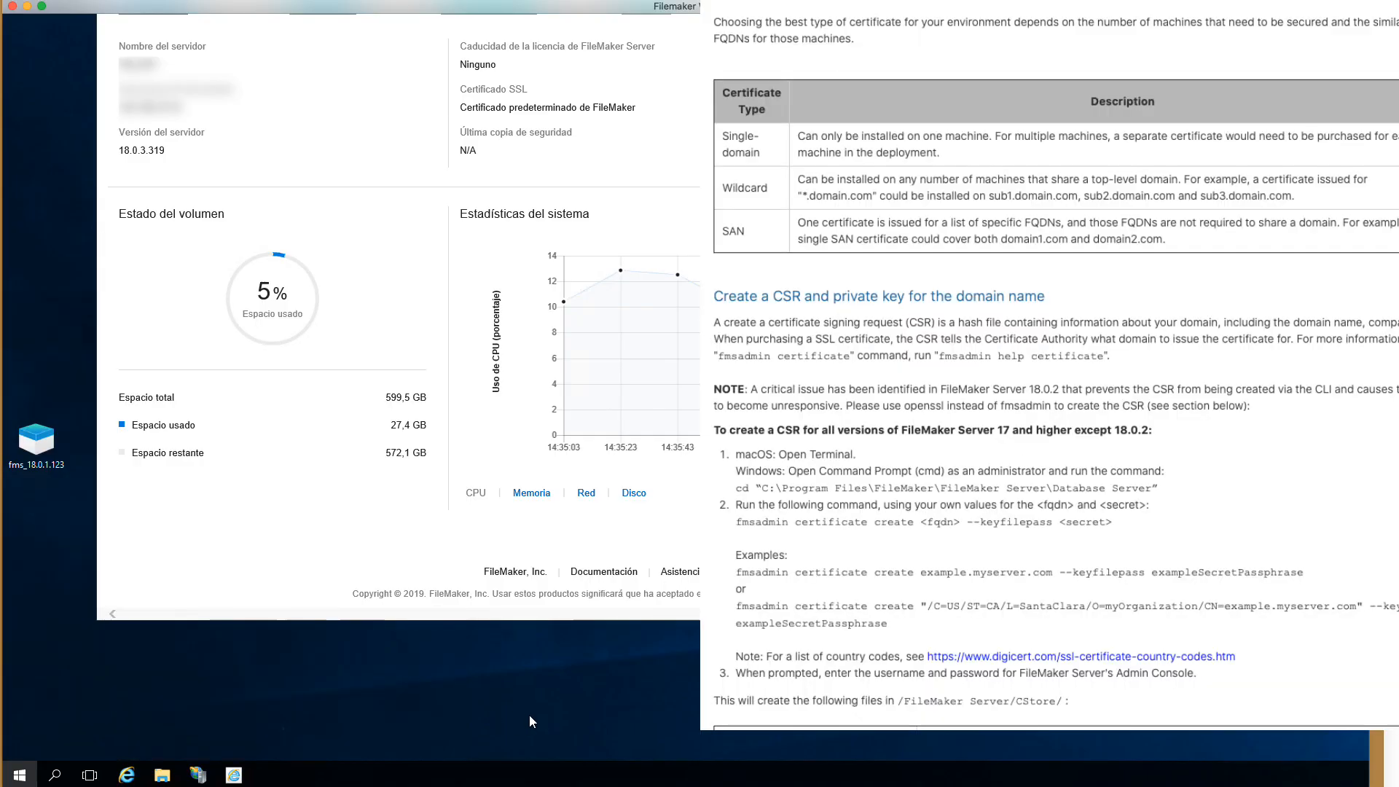
# Run the fmsadmin certificate create command in an administrator Command Prompt, authenticating with the Admin Console username and password.
pyautogui.rightClick(20, 775)
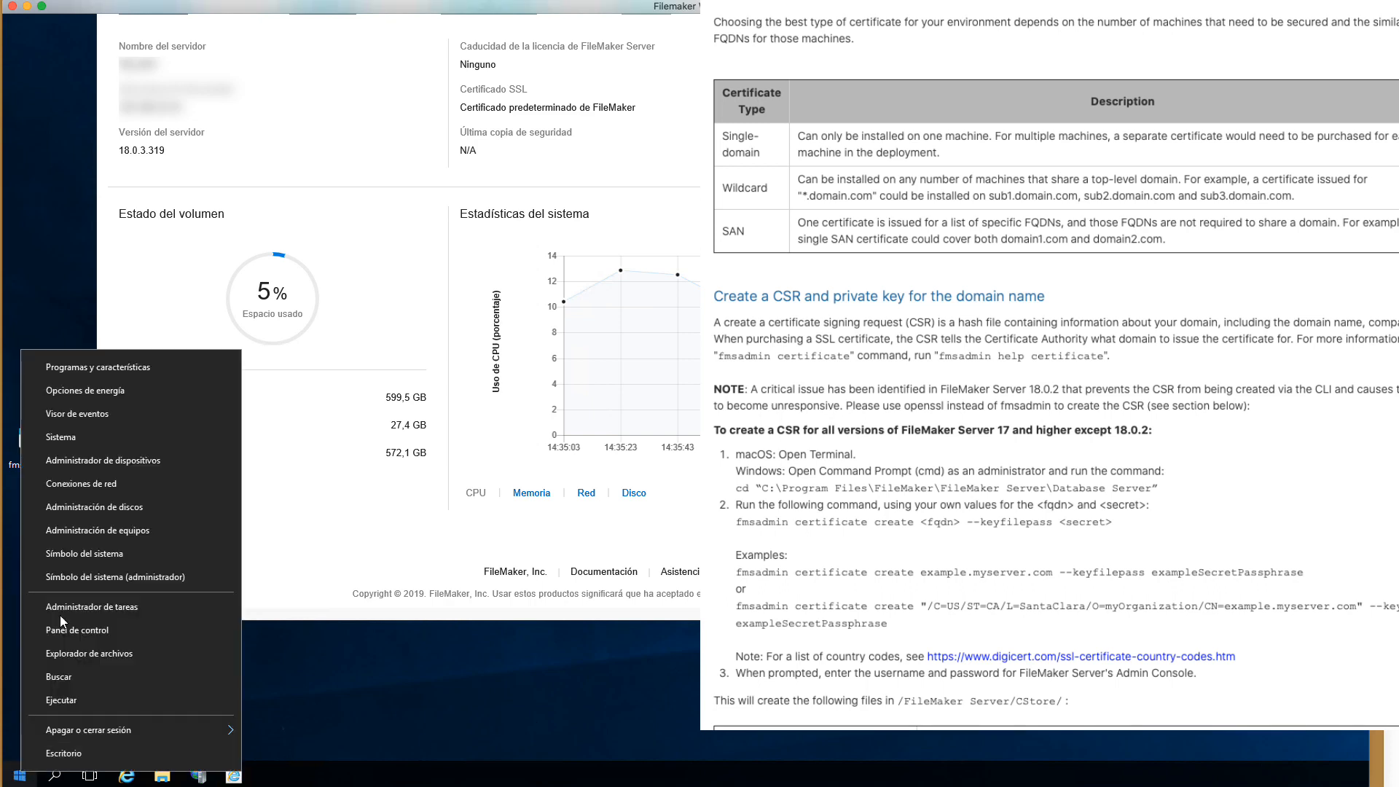
pyautogui.click(114, 579)
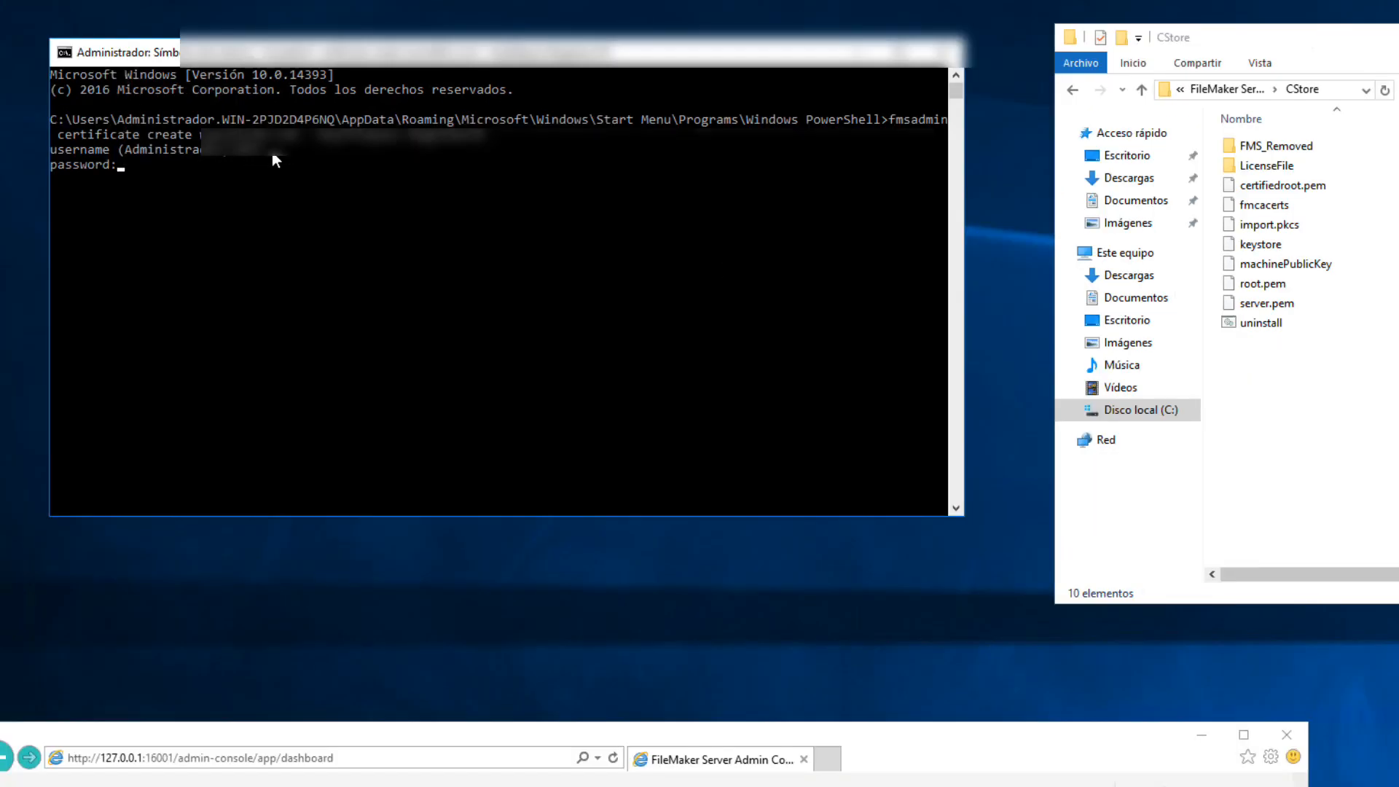
pyautogui.write('**')
pyautogui.press('BackSpace')
pyautogui.press('BackSpace')
pyautogui.write('***********')
pyautogui.press('Return')
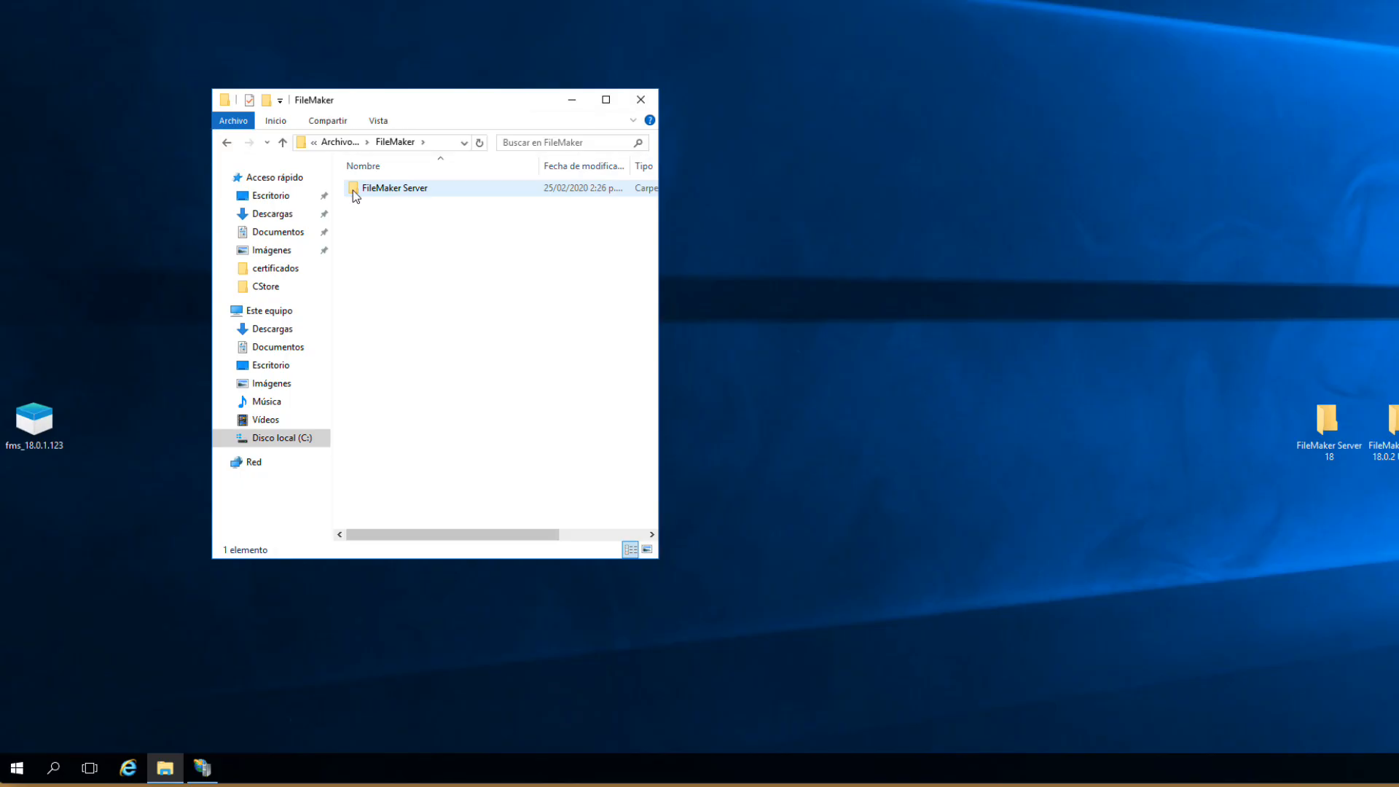
# Open serverRequest.pem from the FileMaker Server CStore folder in Notepad and select its whole certificate request text.
pyautogui.doubleClick(352, 190)
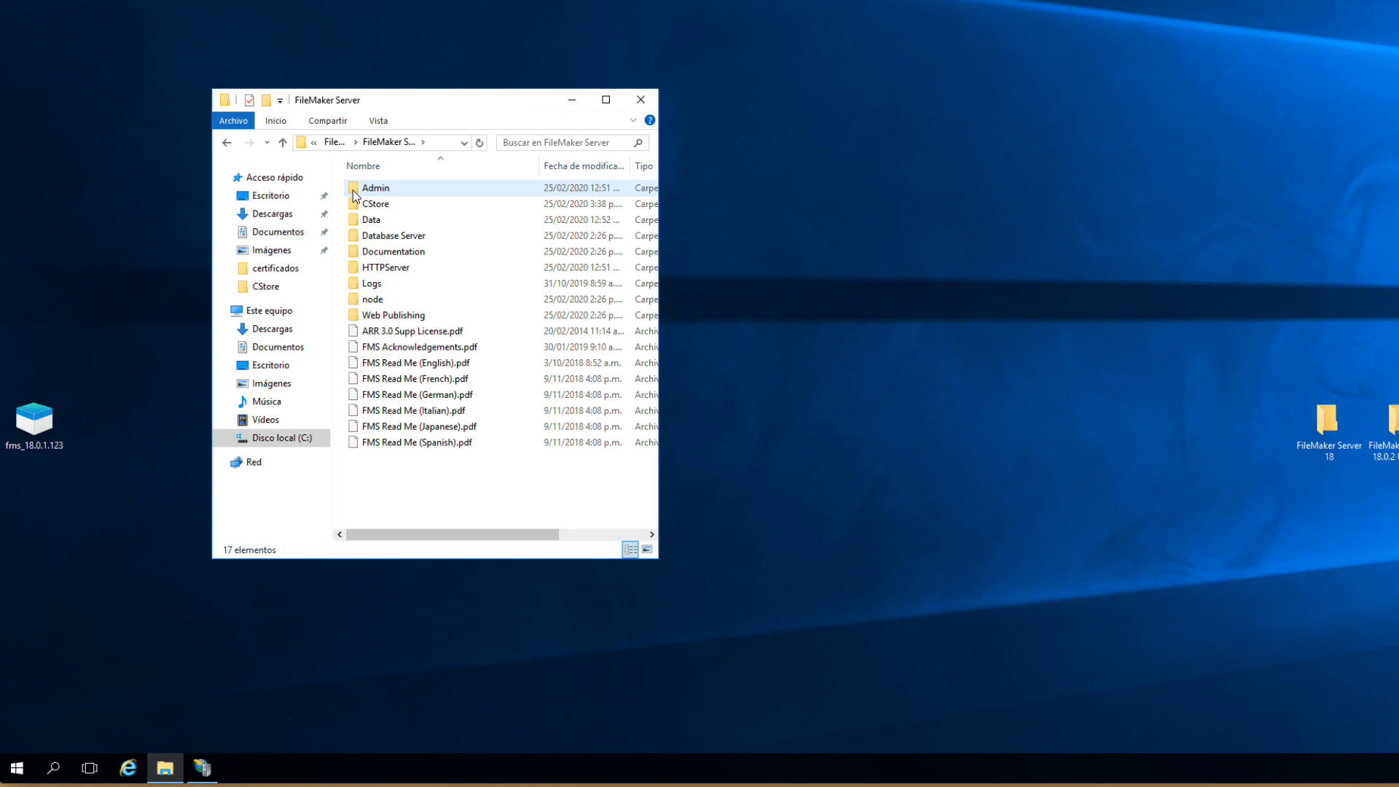
pyautogui.doubleClick(355, 205)
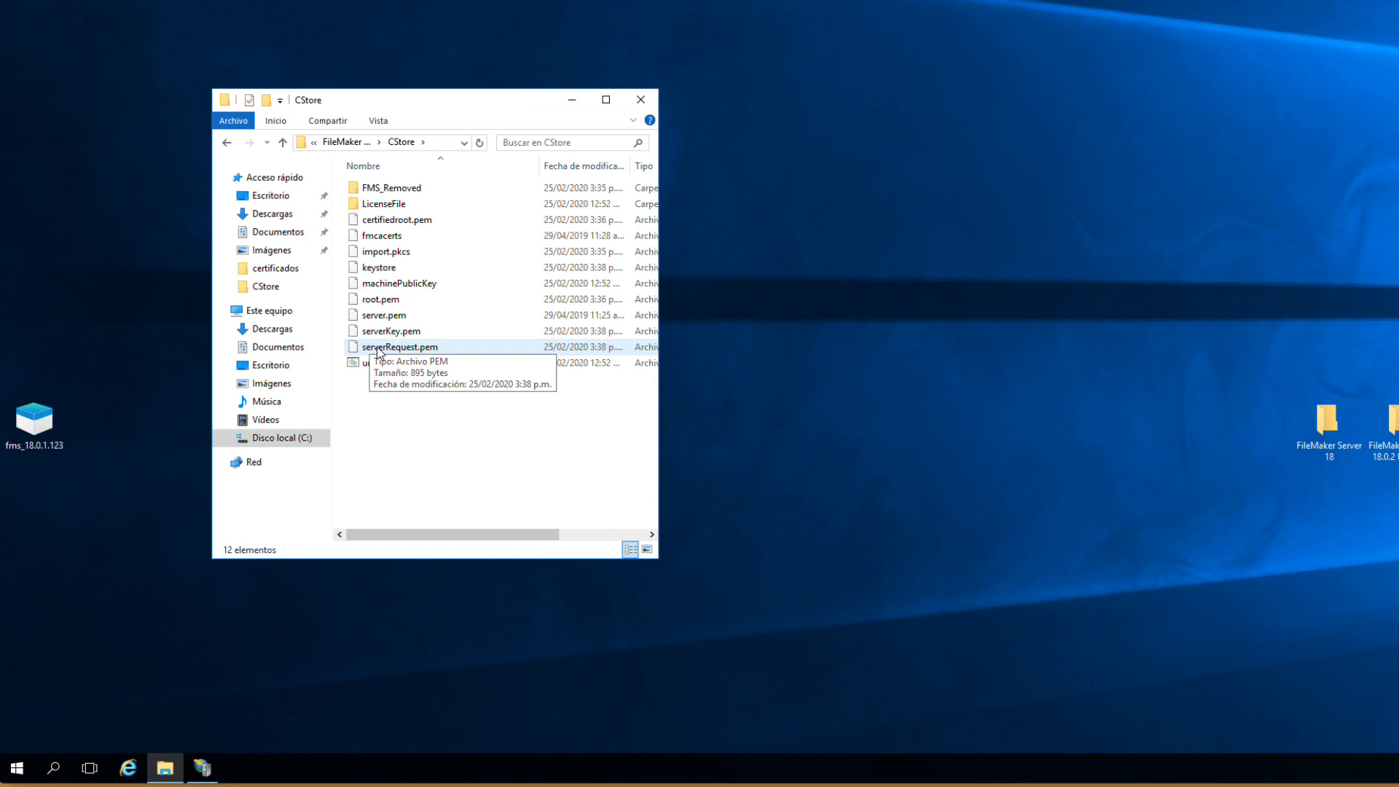
pyautogui.click(379, 350)
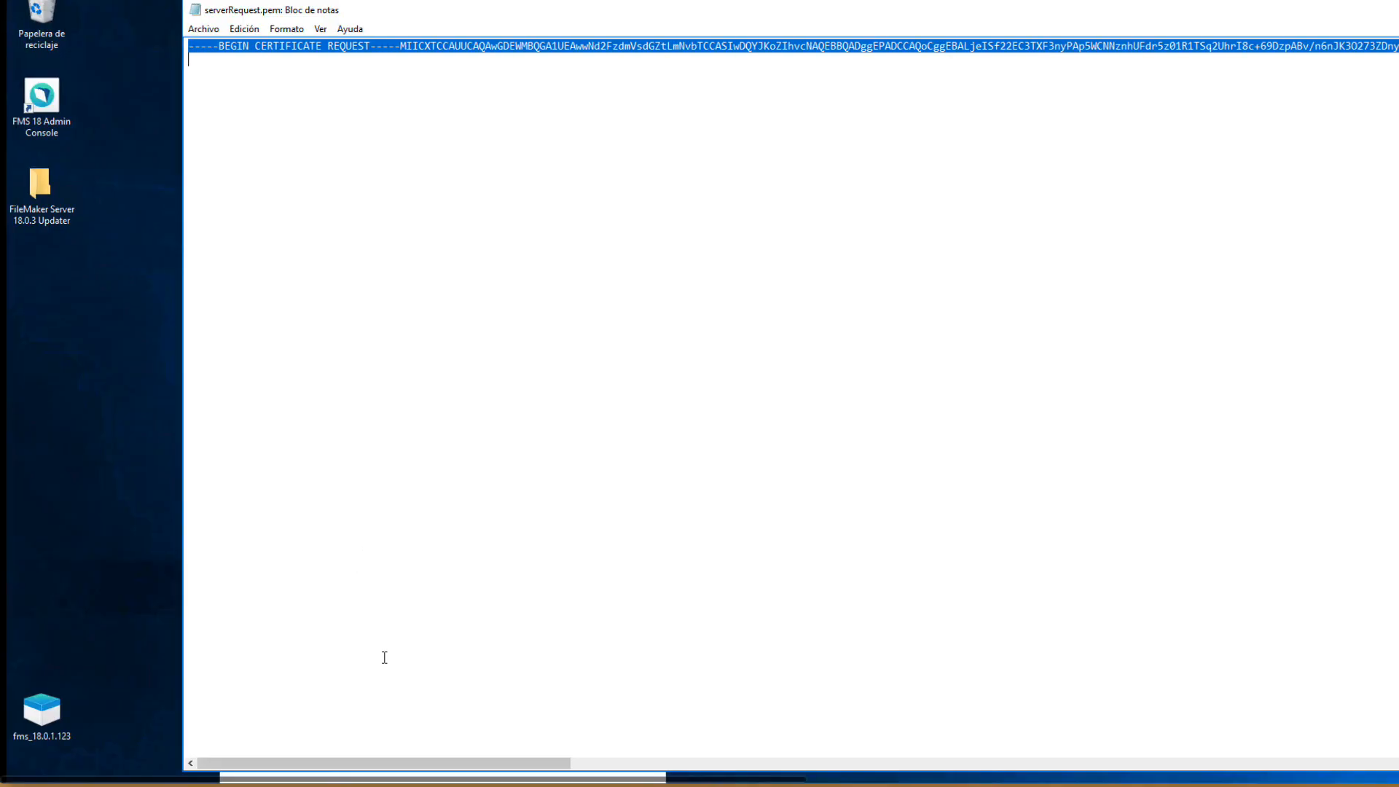
pyautogui.moveTo(513, 763); pyautogui.dragTo(1370, 764)
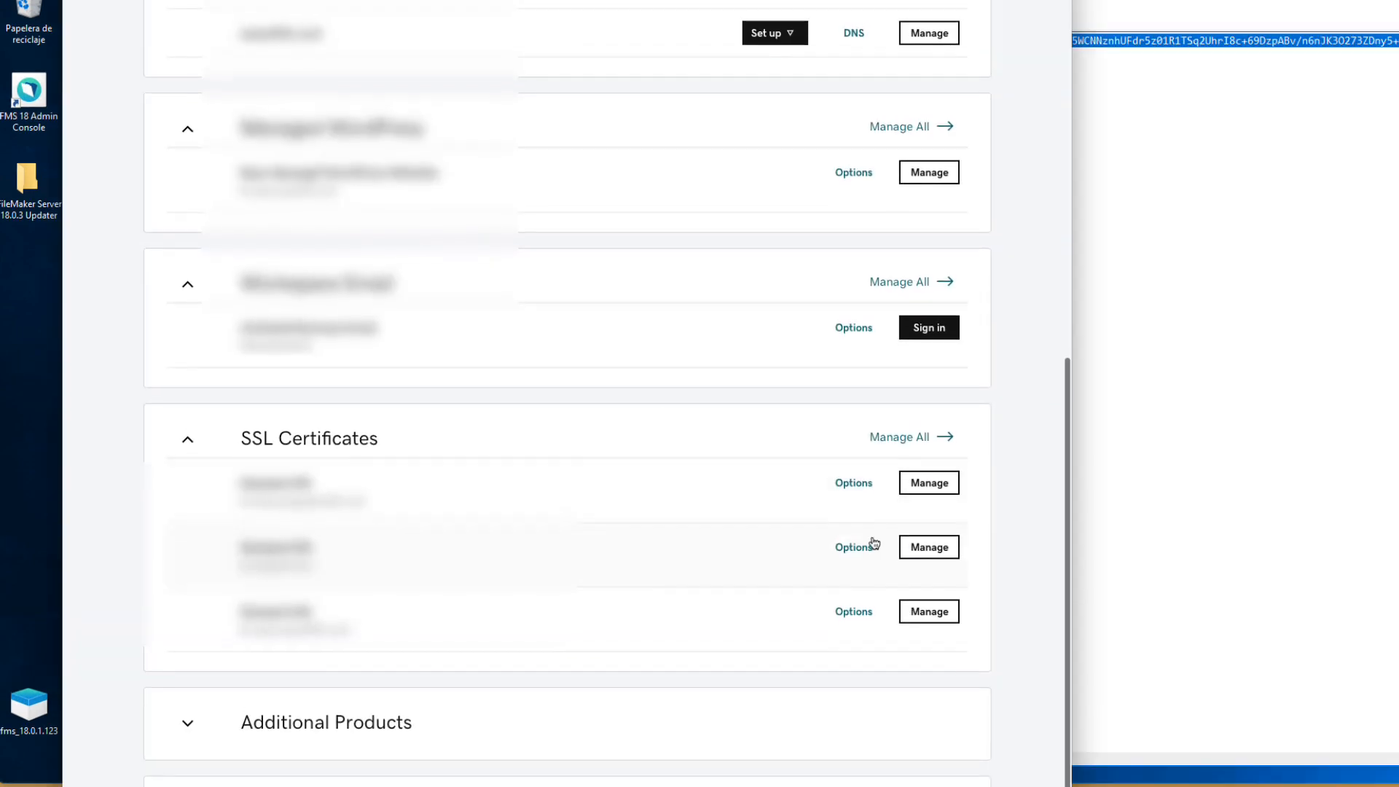
# Open Rekey & Manage for the third SSL certificate in GoDaddy and expand the Re-Key certificate section.
pyautogui.click(931, 615)
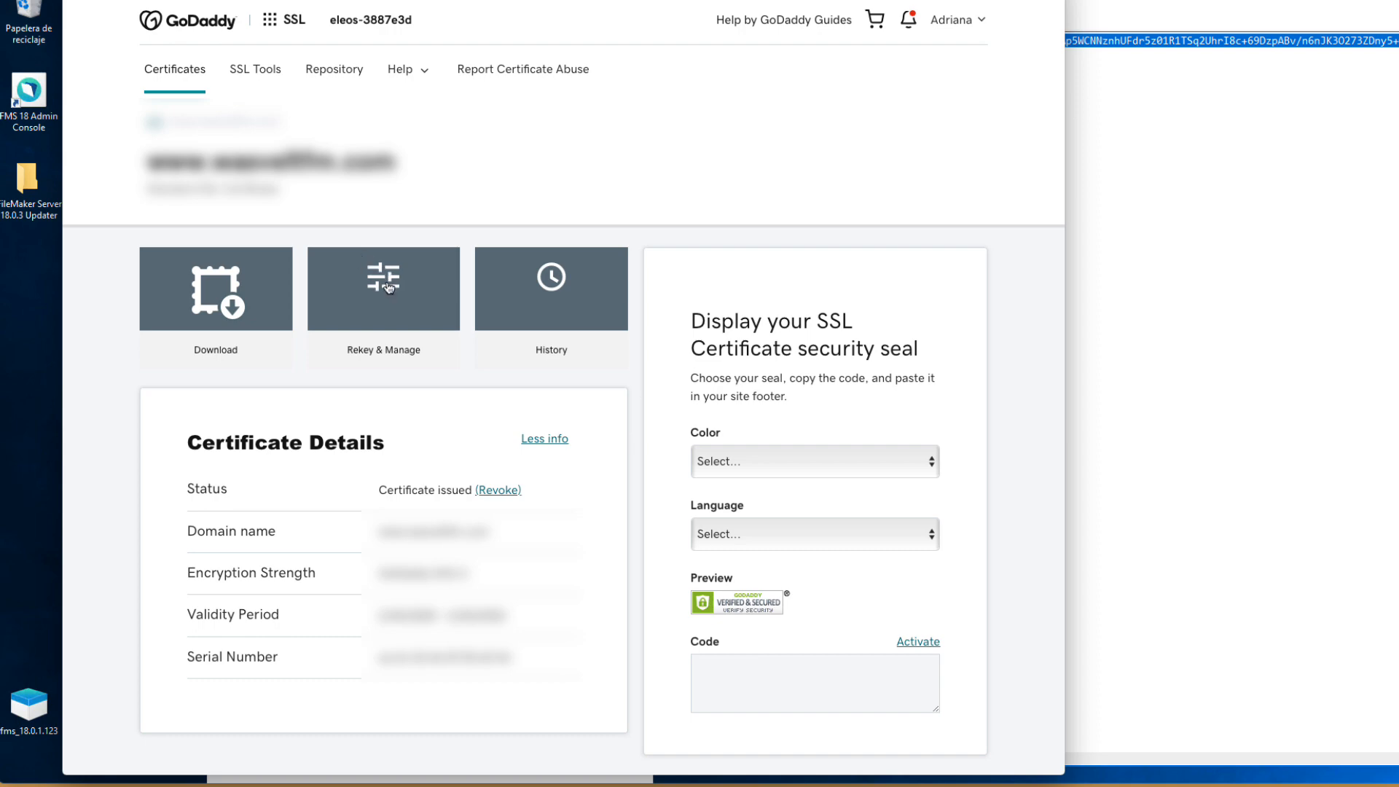
pyautogui.click(386, 285)
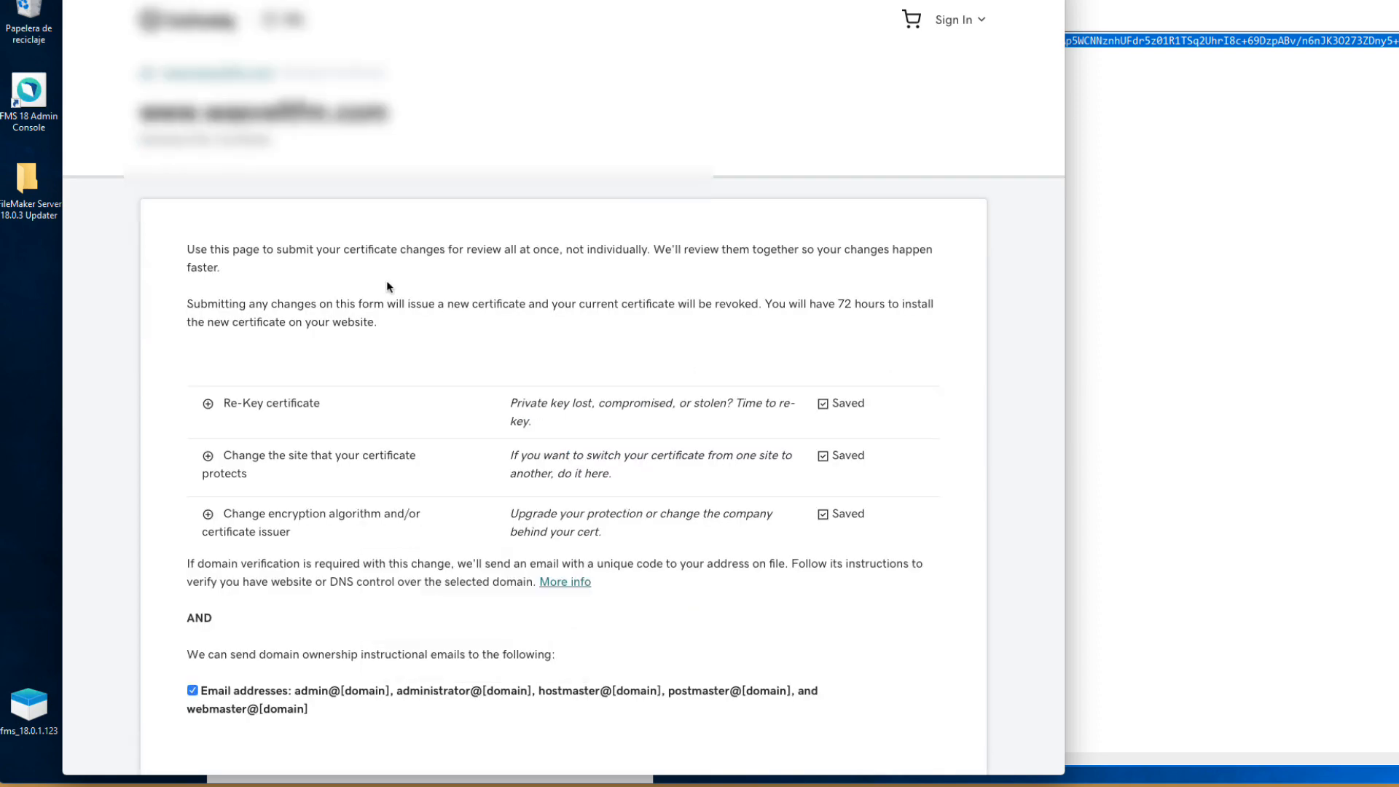
pyautogui.scroll(-2, 361, 481)
pyautogui.scroll(-2, 361, 481)
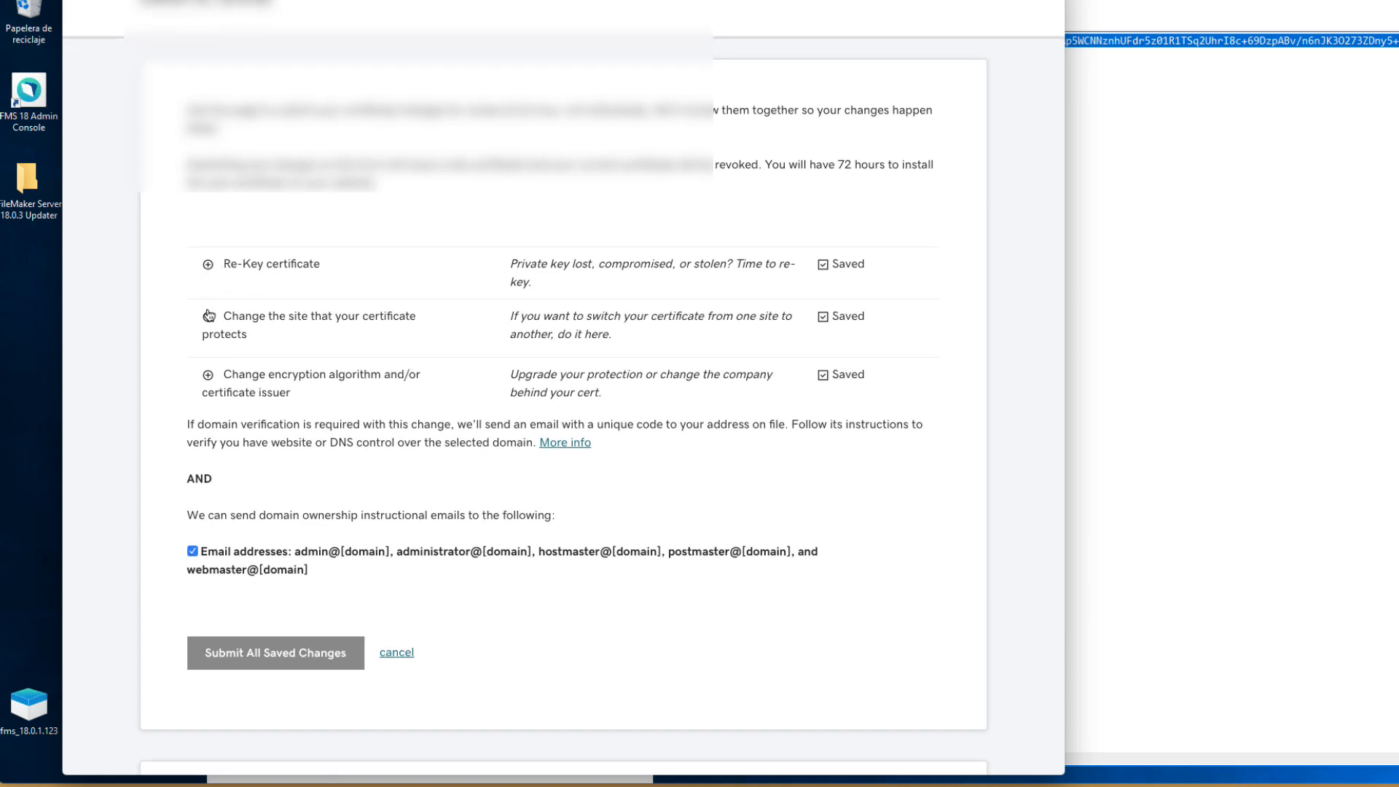
pyautogui.click(209, 266)
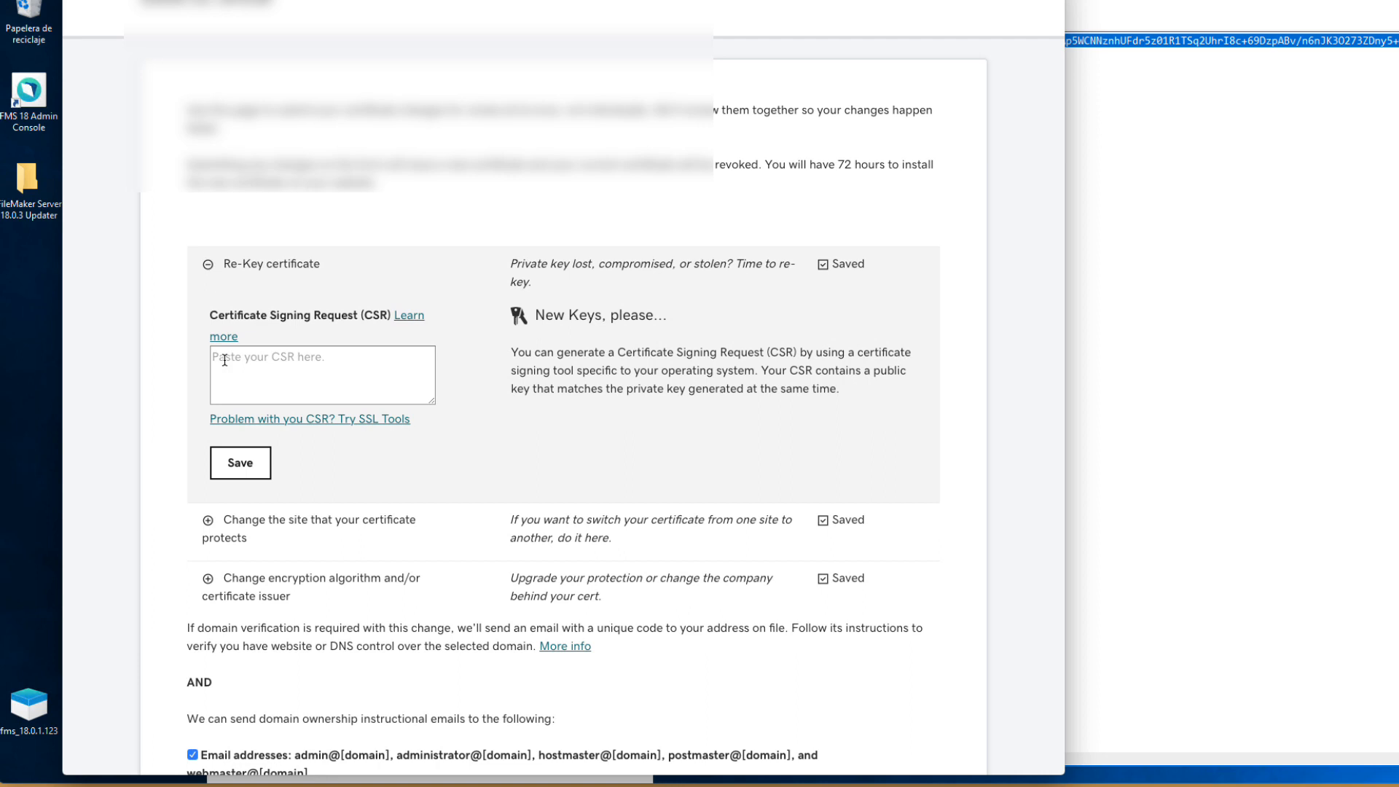
# Paste the server's certificate request into the Certificate Signing Request (CSR) field and save the re-key change.
pyautogui.click(229, 360)
pyautogui.rightClick(229, 360)
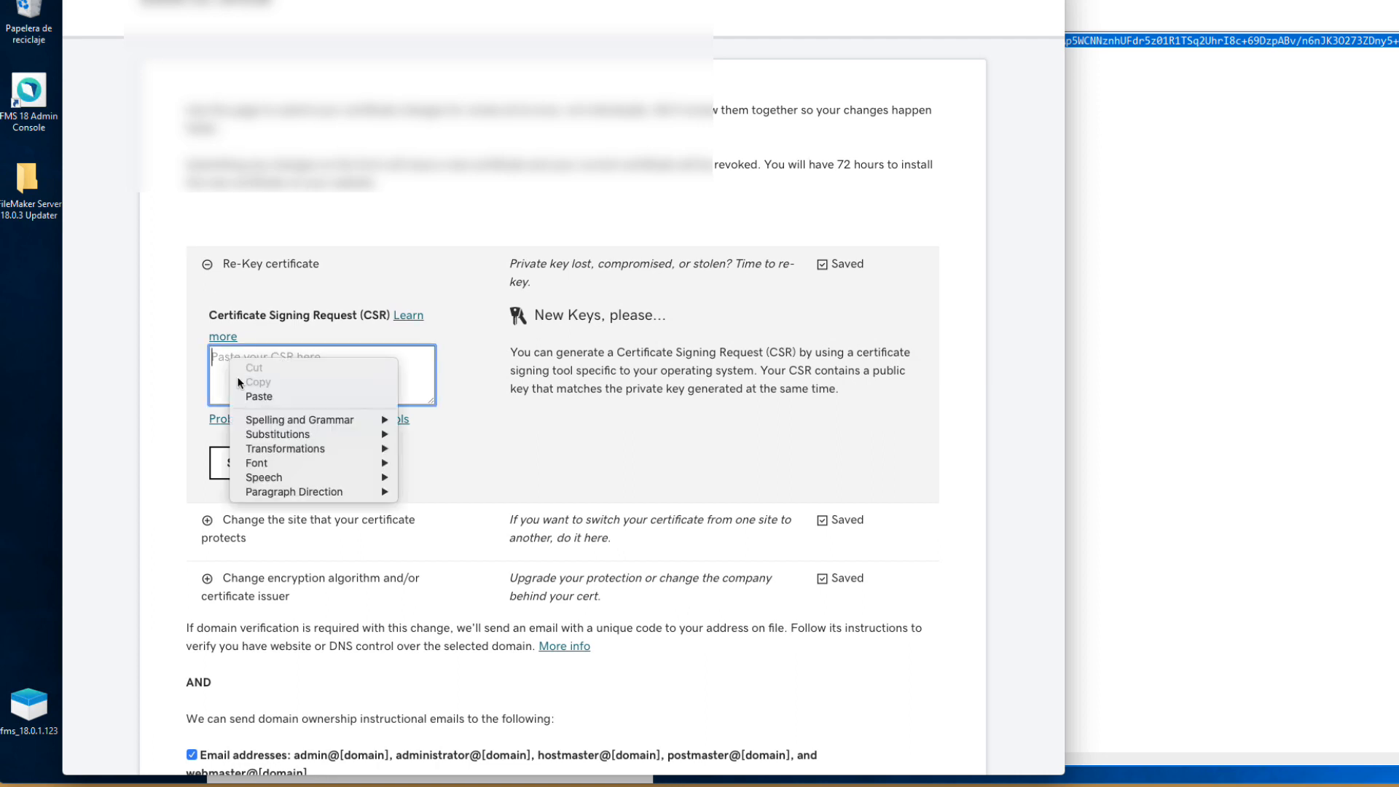
pyautogui.click(263, 397)
pyautogui.scroll(-1, 387, 432)
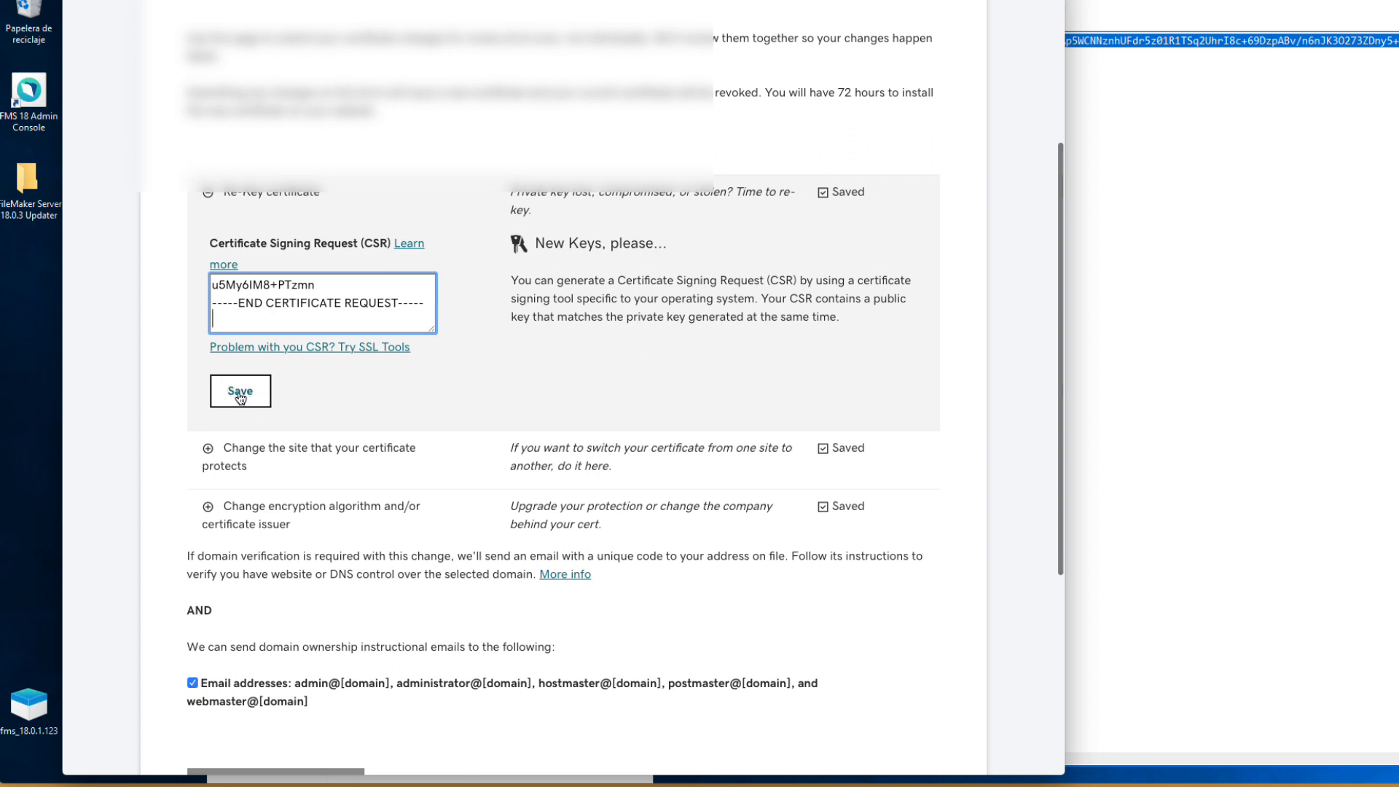
pyautogui.click(237, 390)
pyautogui.scroll(-2, 435, 435)
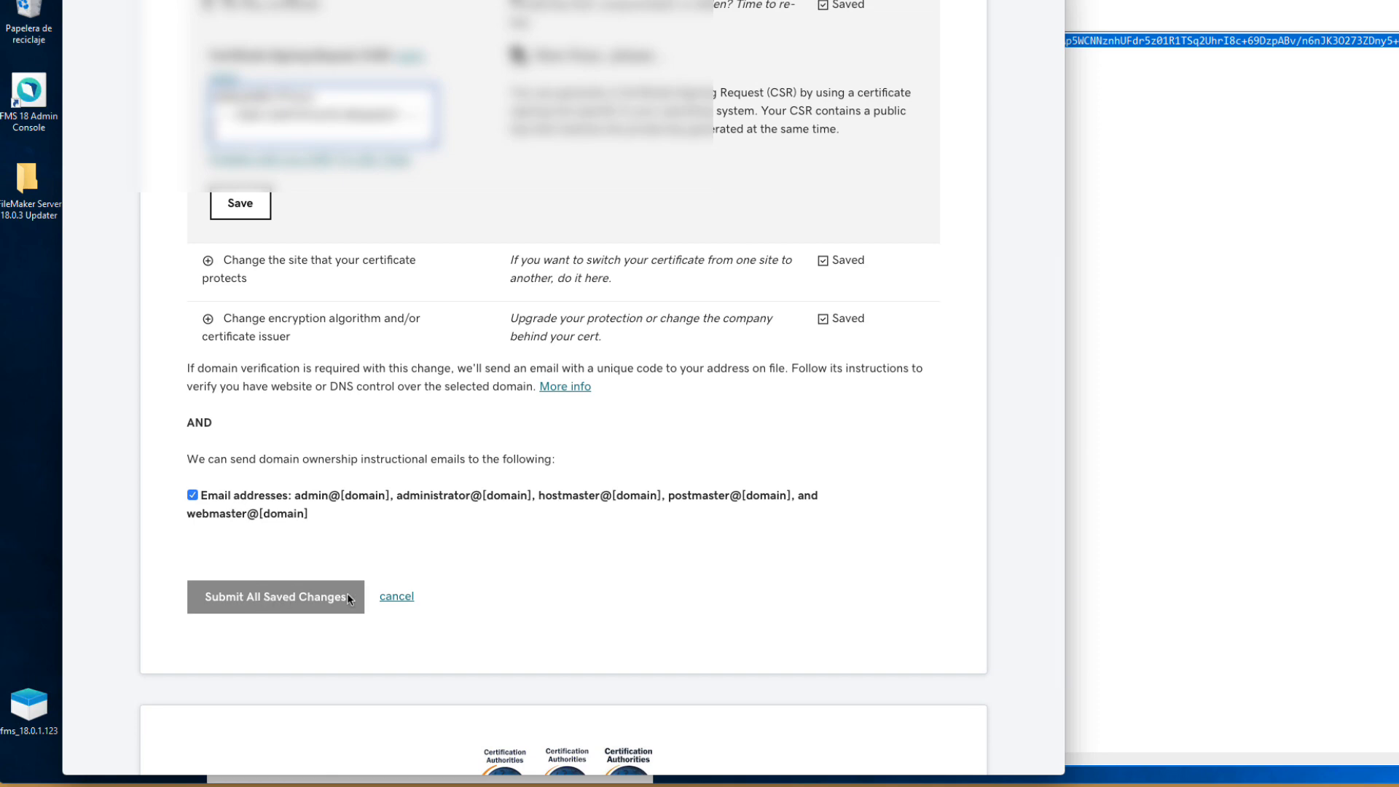
# Return to the Certificates list and open the details of the certificate expiring 2/25/2022.
pyautogui.scroll(6, 466, 565)
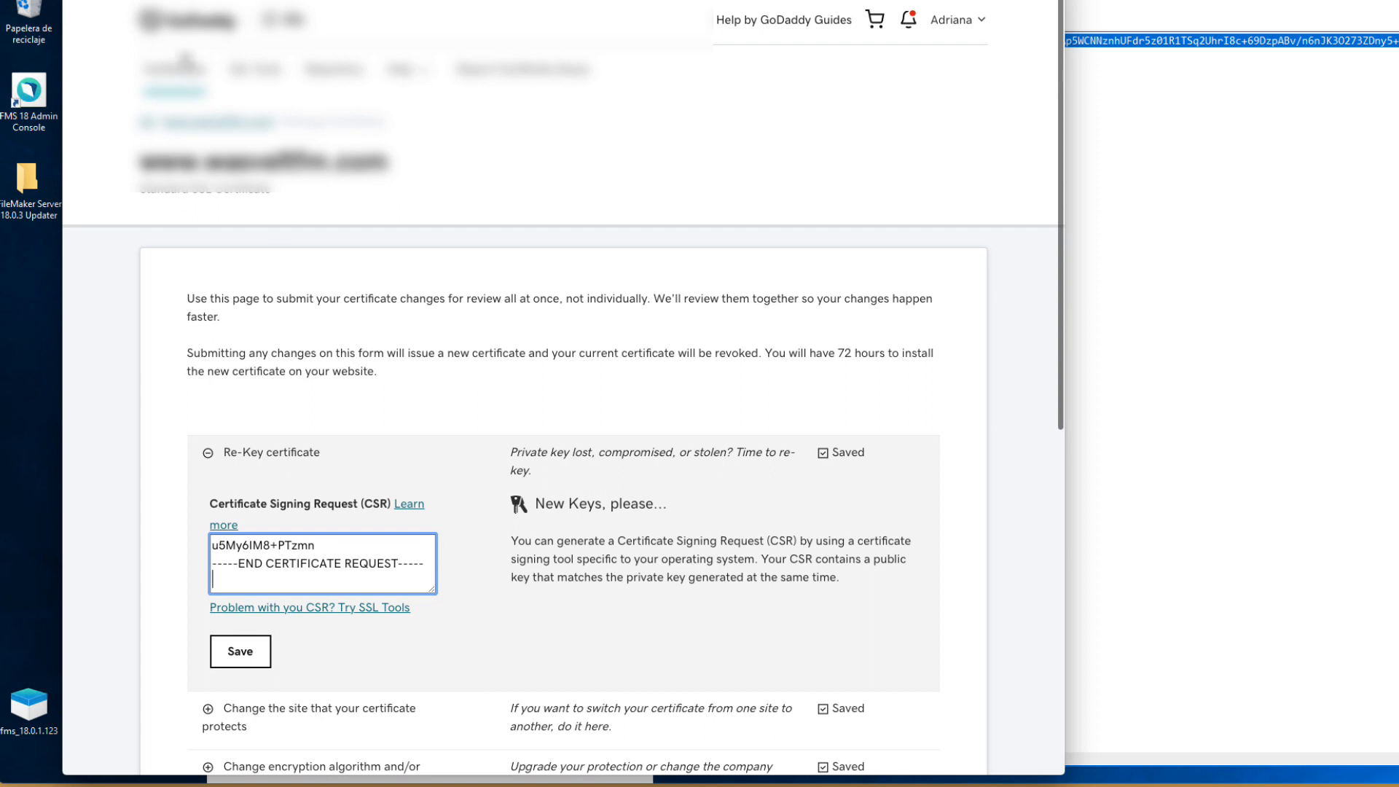
pyautogui.click(166, 80)
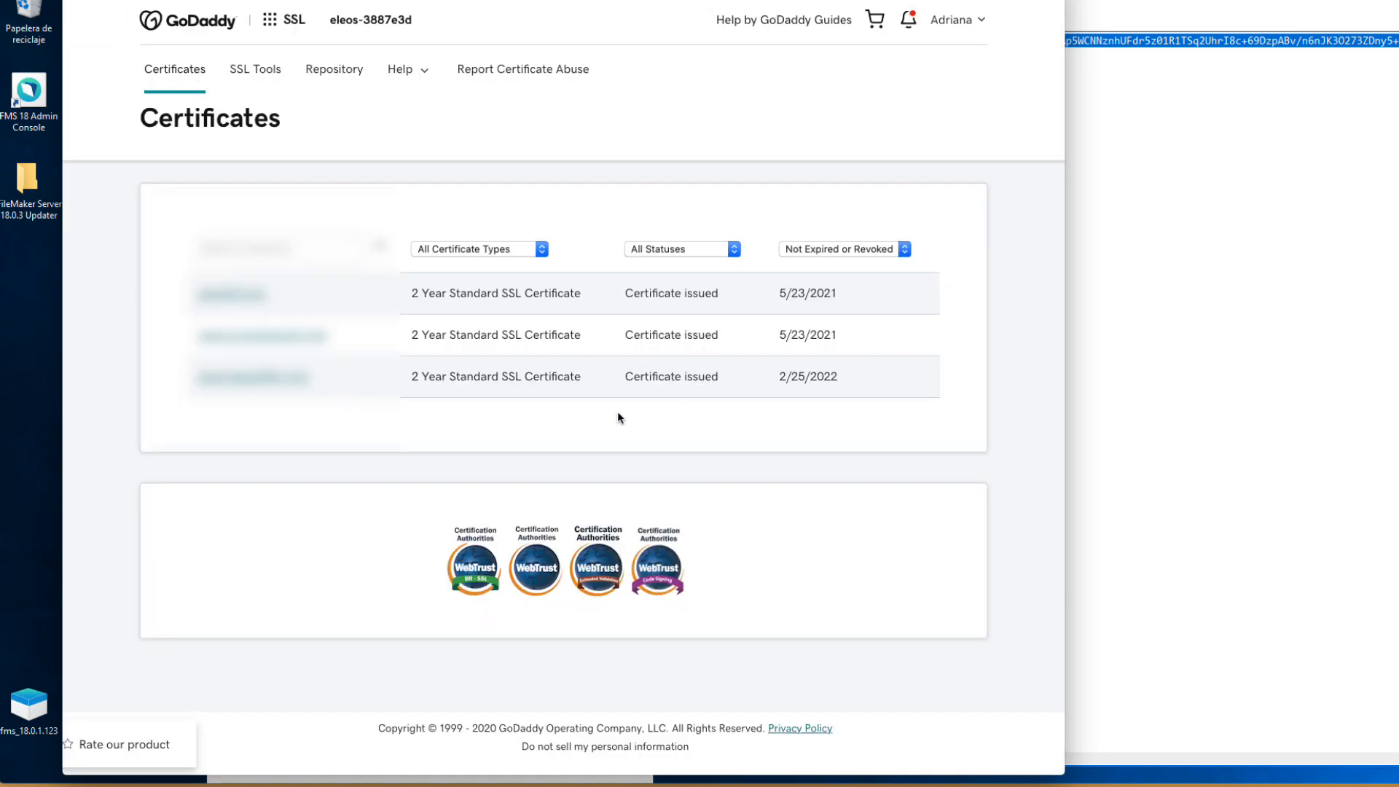
pyautogui.click(677, 392)
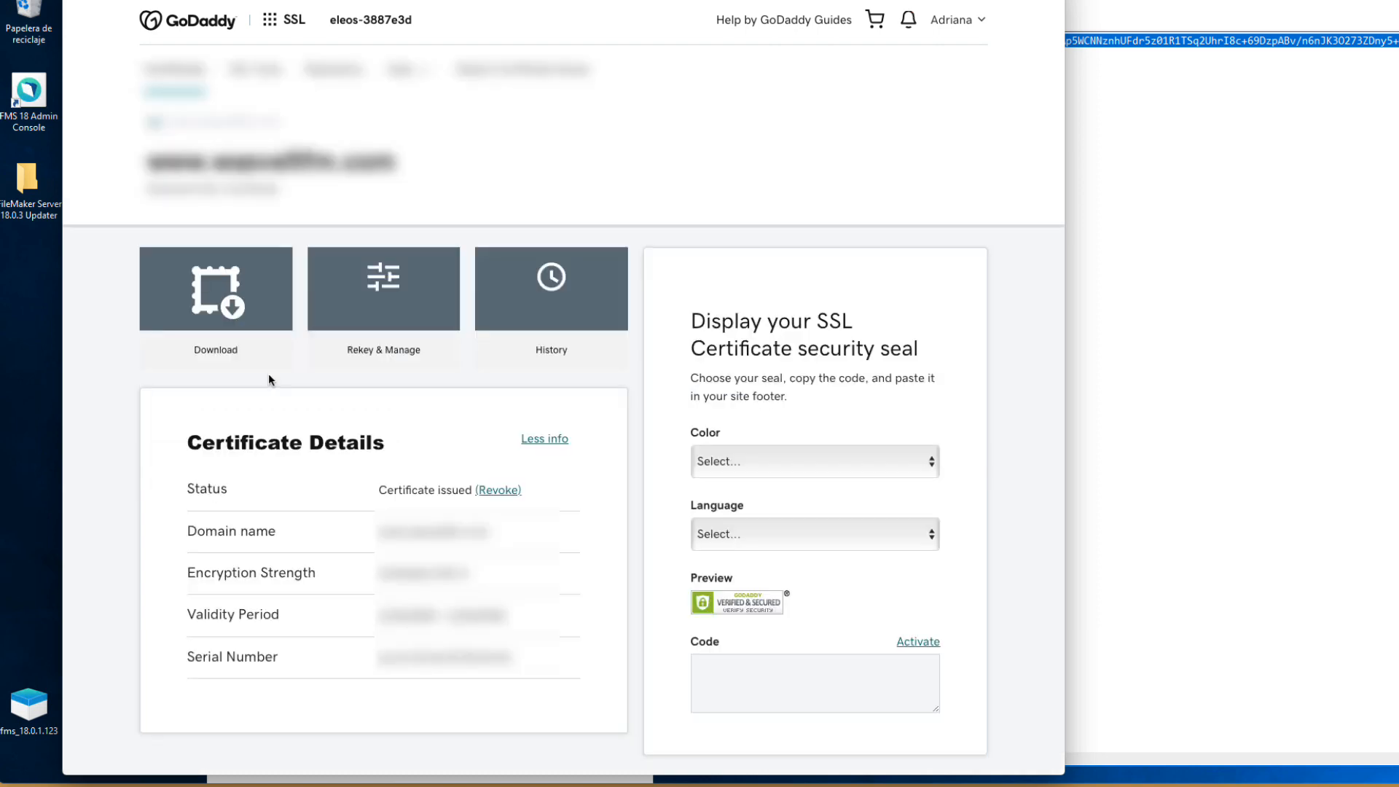
# Open the issued certificate's download page in GoDaddy and choose a server type for the Zip file.
pyautogui.click(221, 292)
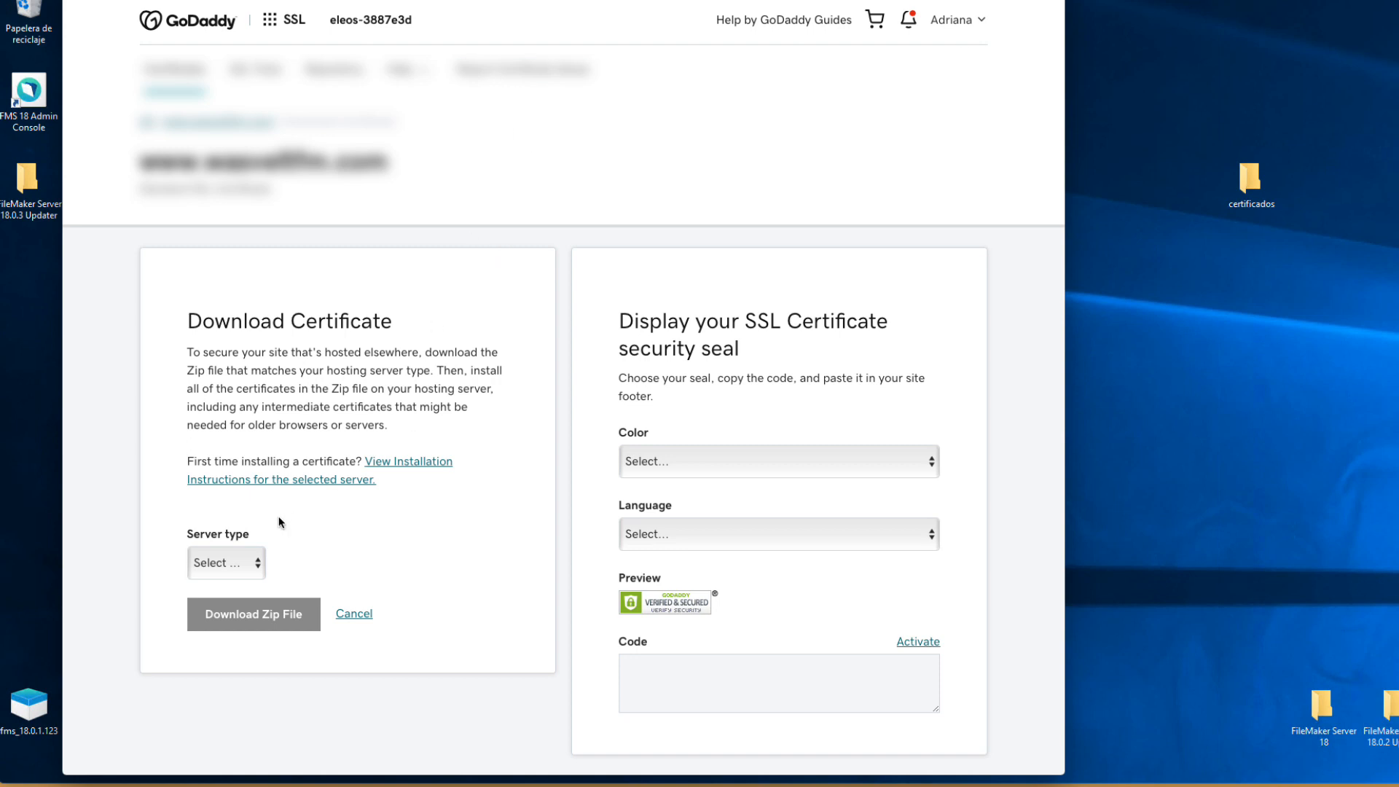
pyautogui.click(250, 567)
pyautogui.click(208, 647)
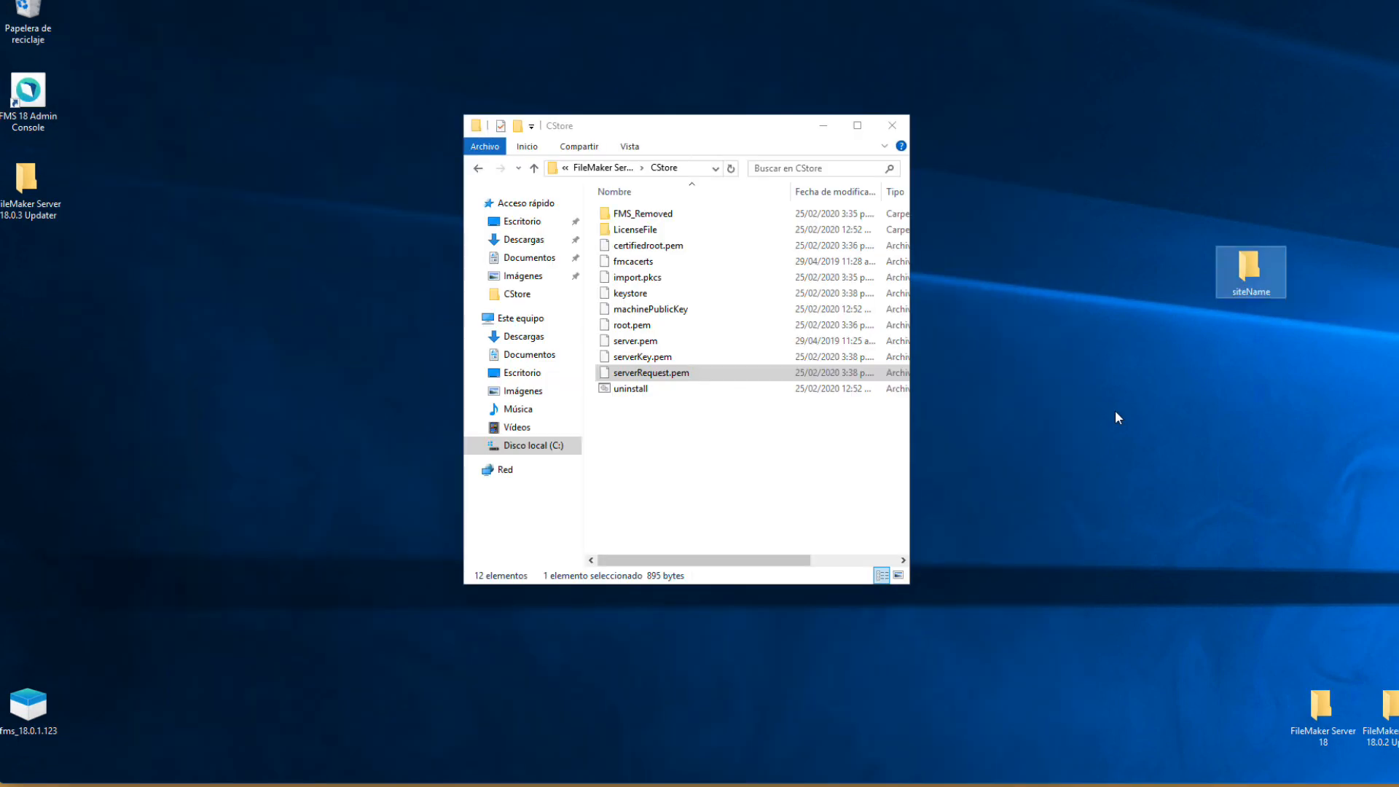
# Open the downloaded siteName folder from the desktop, place its window clear of CStore, and select the gd_bundle-g2-g1 certificate.
pyautogui.doubleClick(1253, 266)
pyautogui.moveTo(776, 150); pyautogui.dragTo(1313, 368)
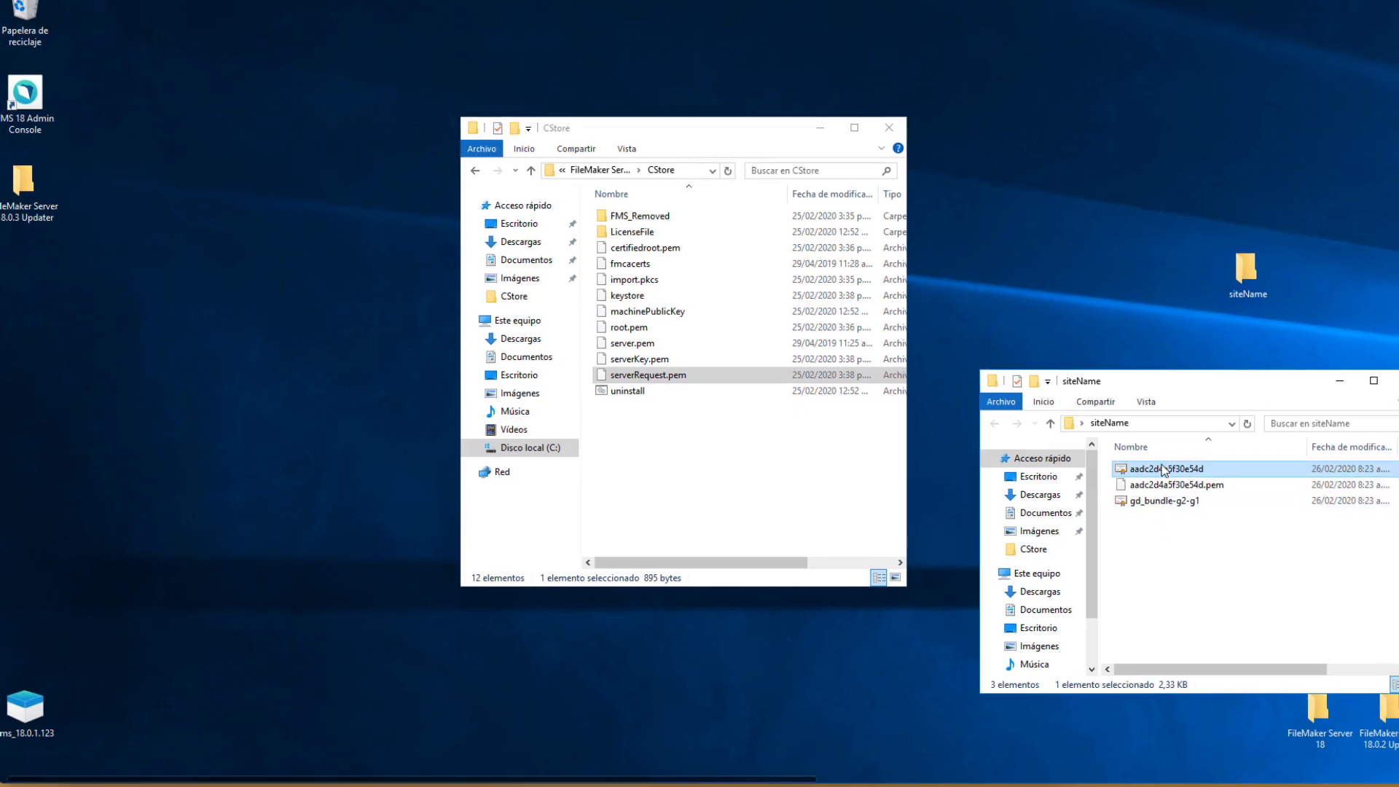
pyautogui.click(1159, 502)
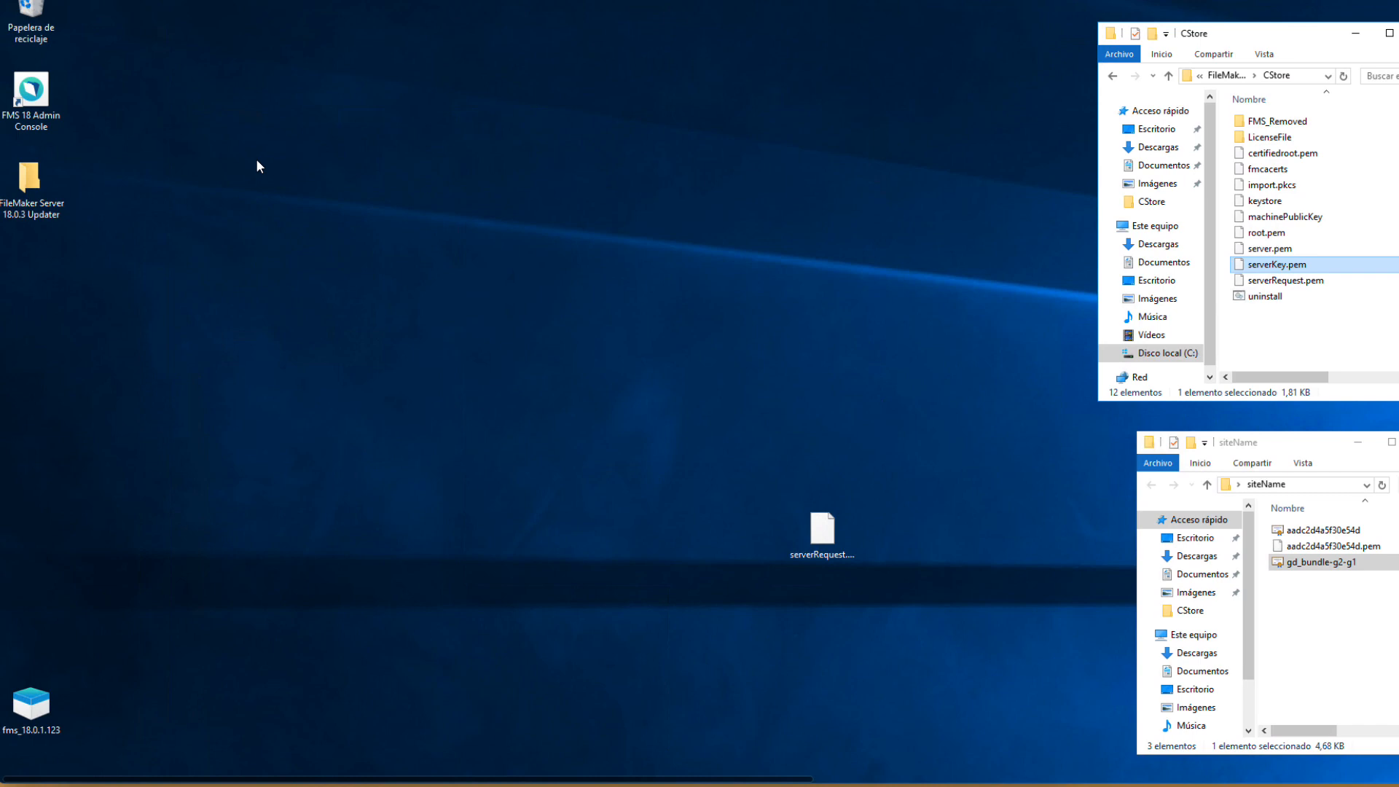
# Open the FMS 18 Admin Console and go to the SSL Certificate configuration settings.
pyautogui.doubleClick(30, 93)
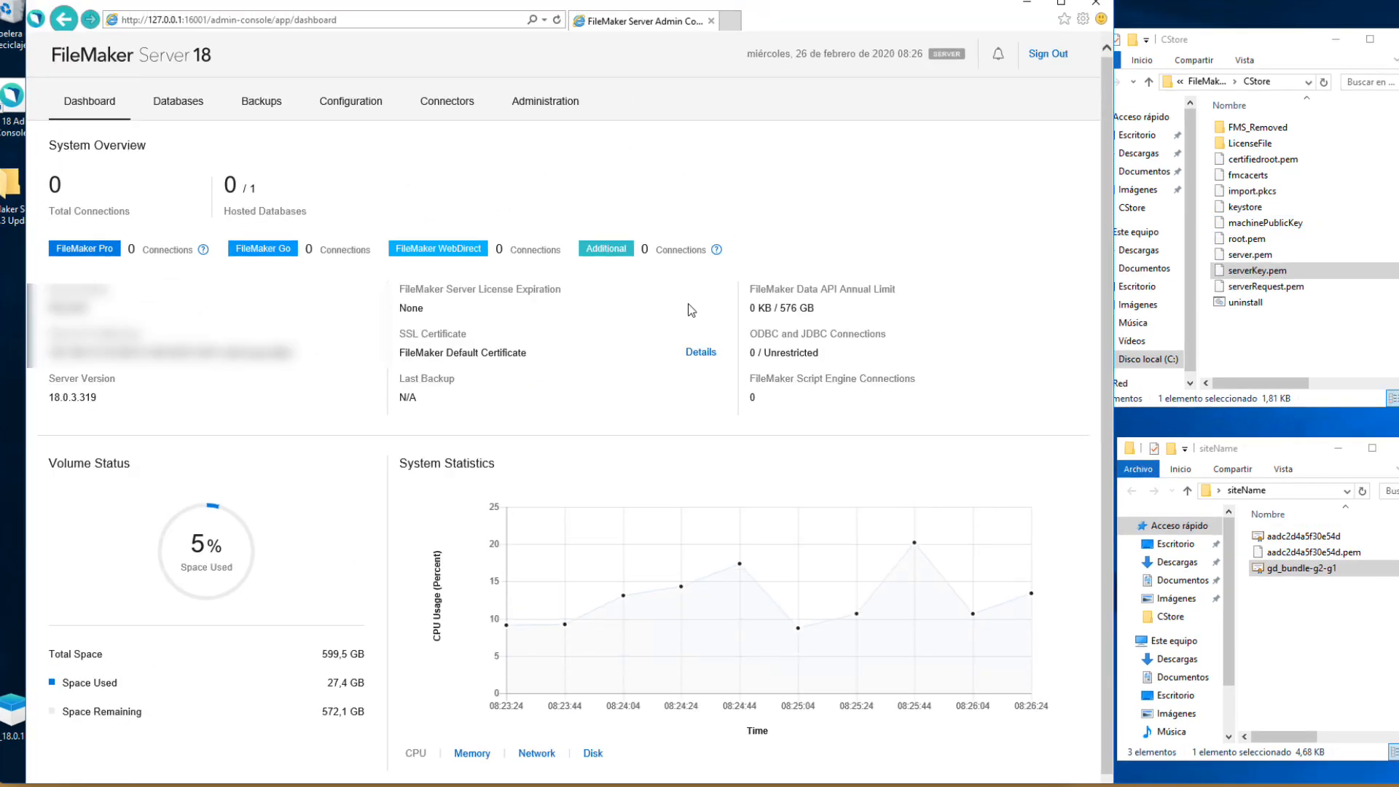
pyautogui.click(351, 100)
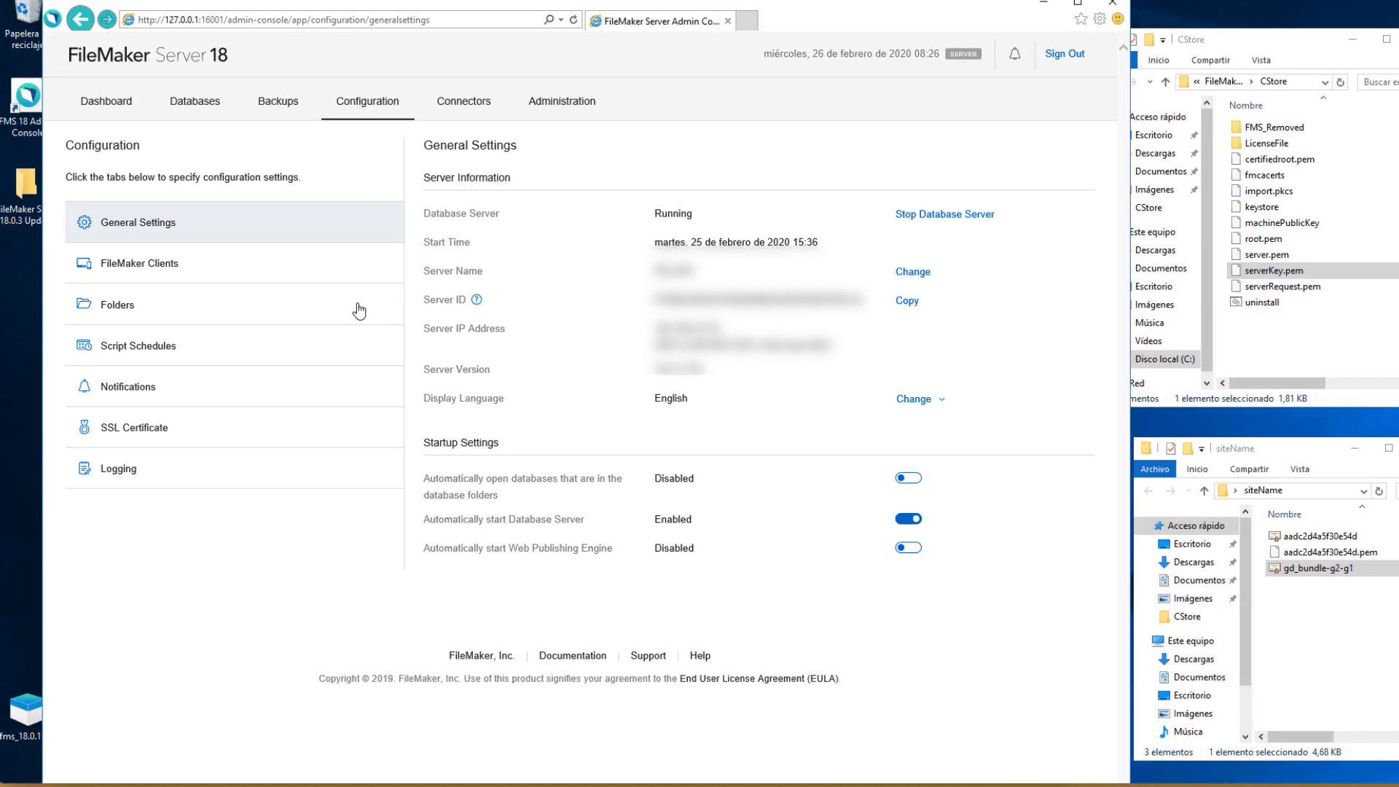
pyautogui.click(140, 428)
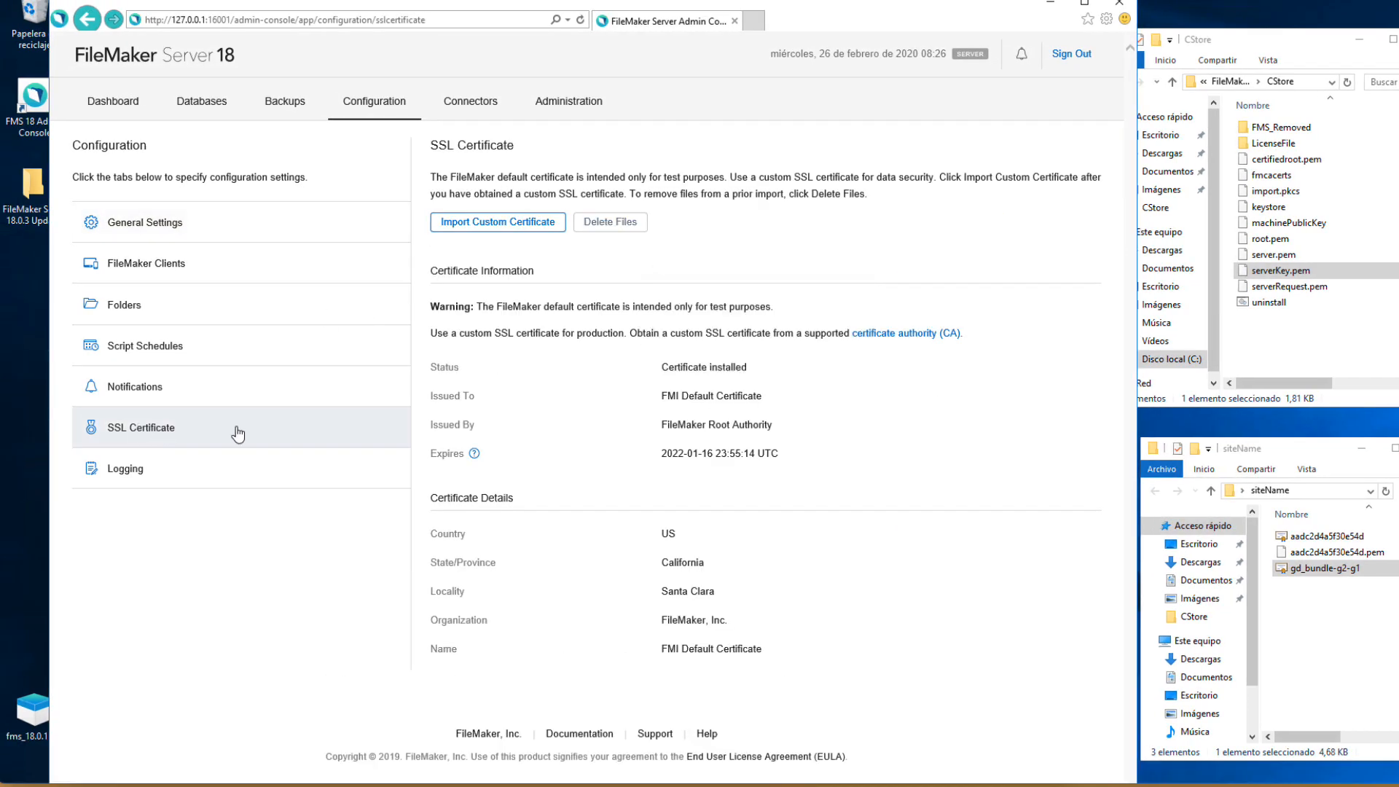
# Start importing a custom certificate and choose aadc2d4a5f30e54d.crt from the desktop's siteName folder as the Signed Certificate File.
pyautogui.click(482, 223)
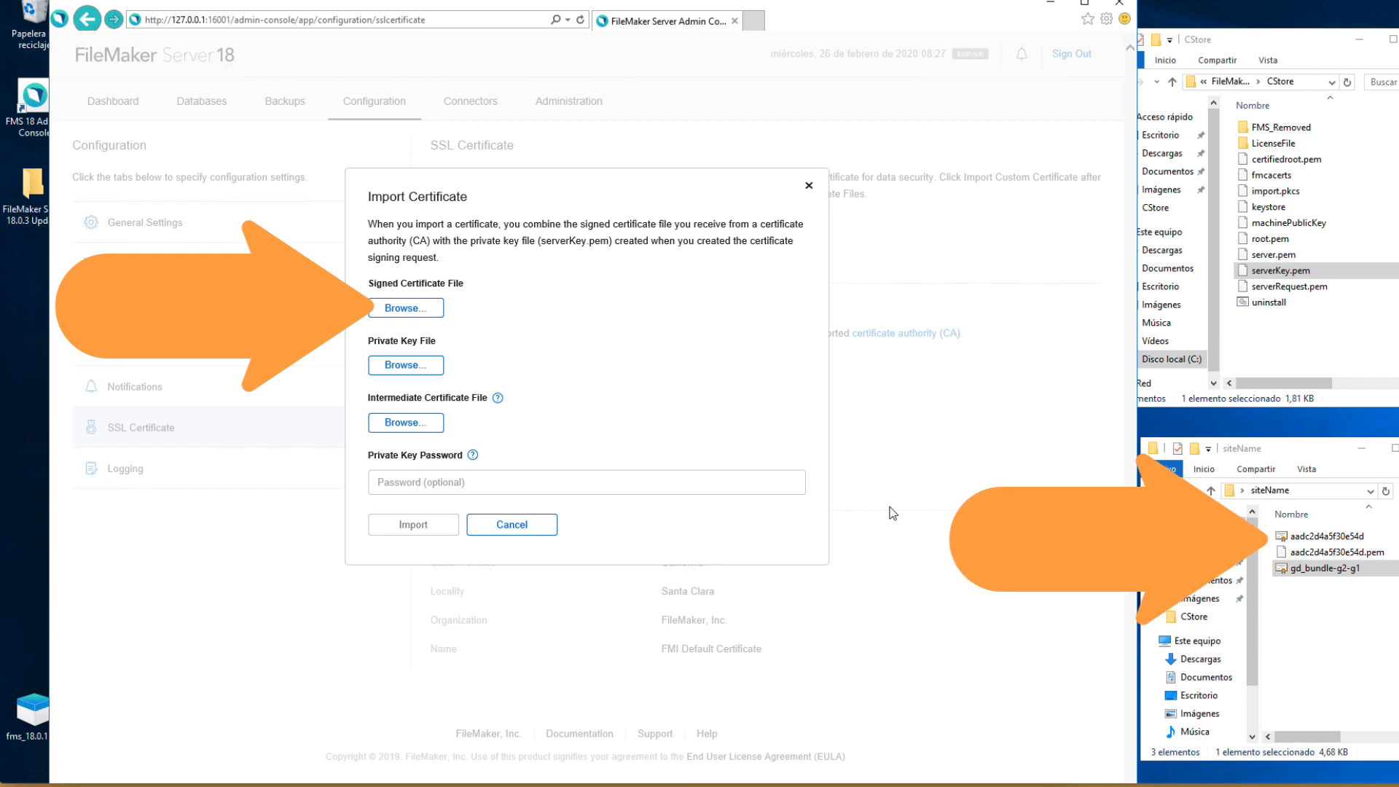
pyautogui.click(403, 309)
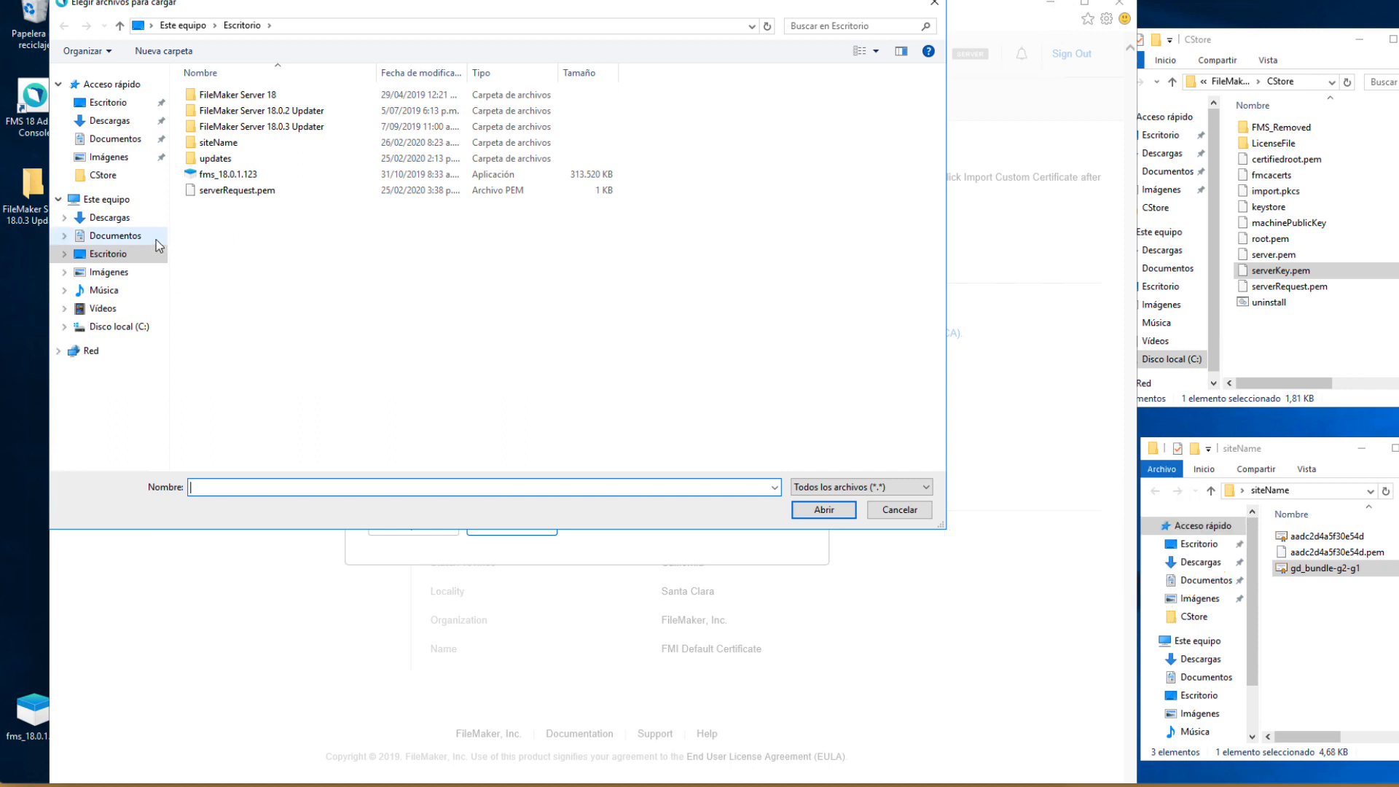
pyautogui.doubleClick(201, 145)
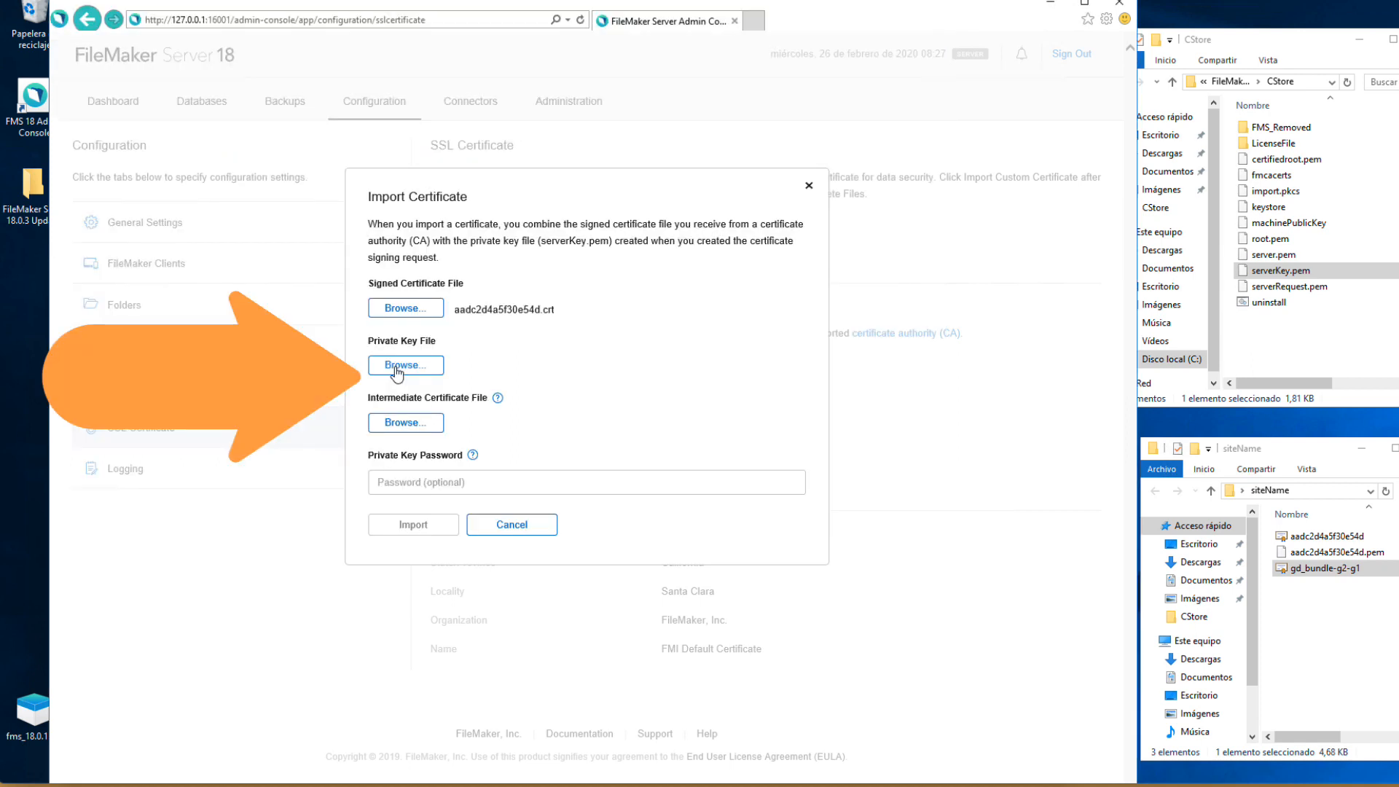
# Choose serverKey.pem from Archivos de programa > FileMaker > FileMaker Server > CStore on drive C as the Private Key File.
pyautogui.click(418, 355)
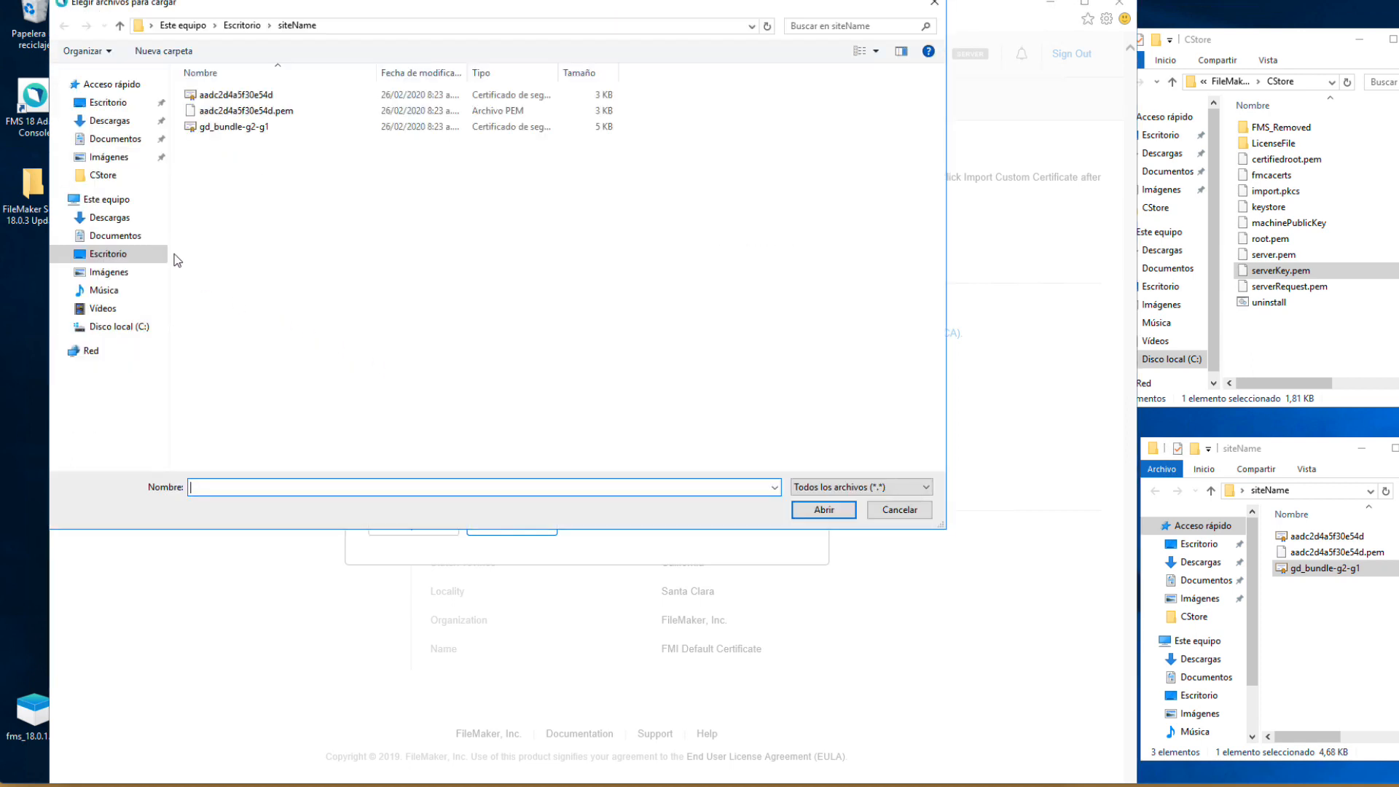
pyautogui.click(115, 326)
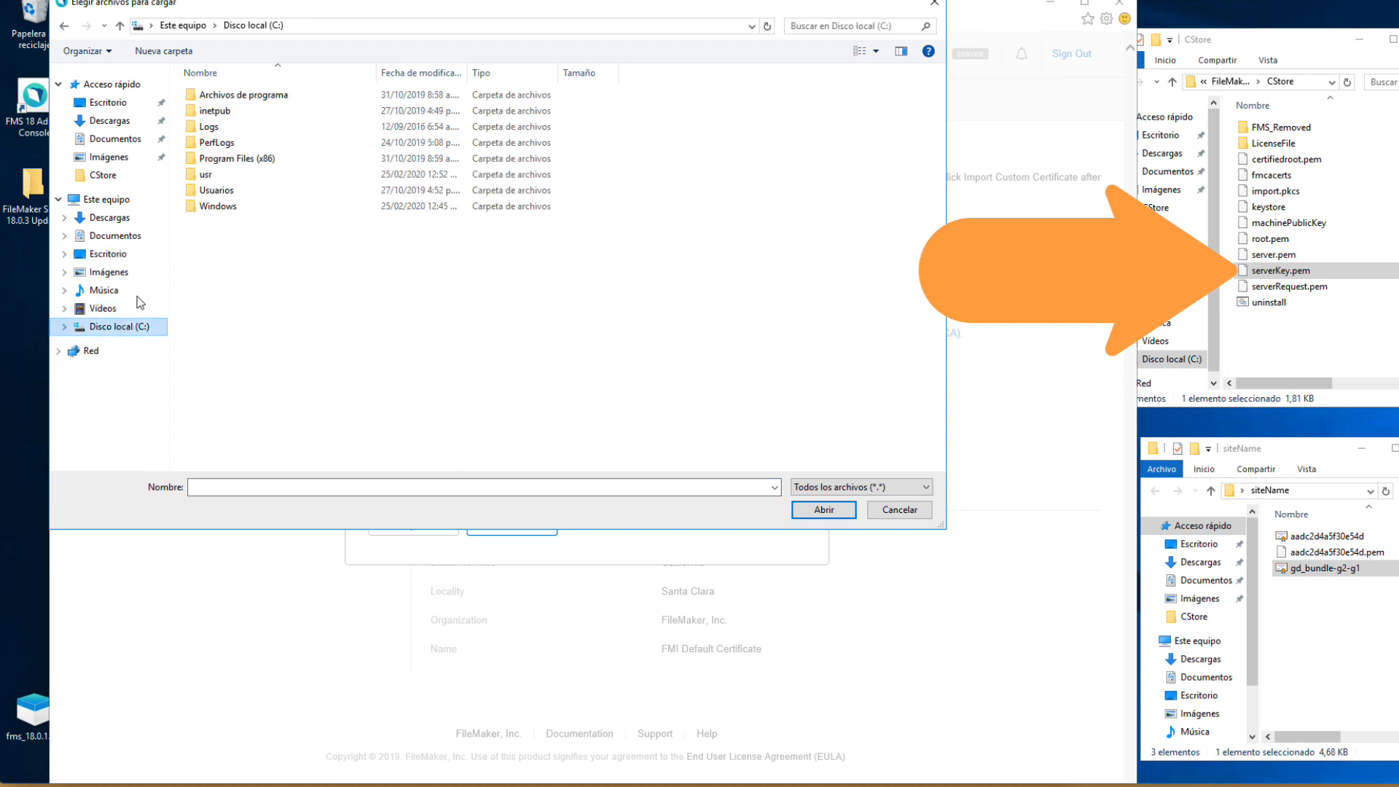
pyautogui.doubleClick(202, 96)
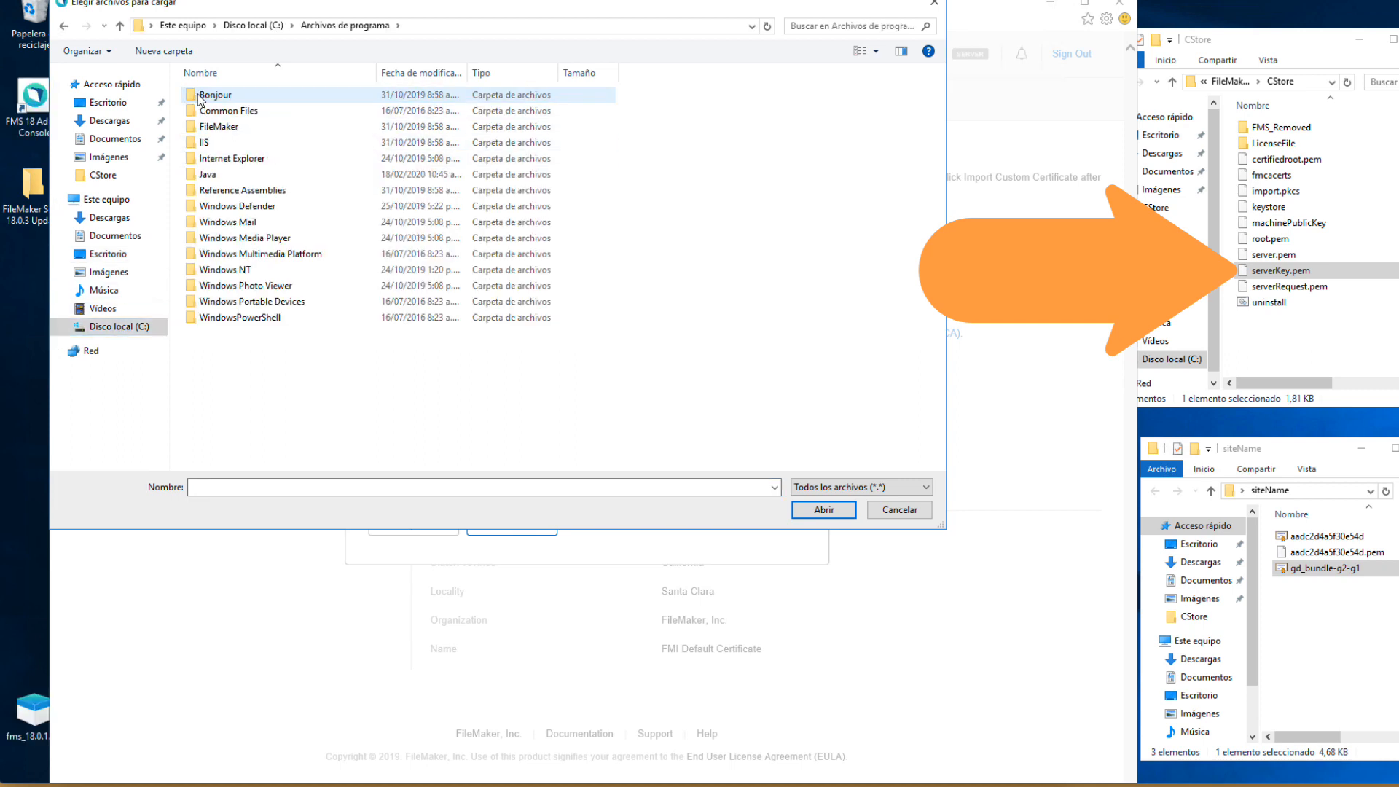
pyautogui.click(195, 127)
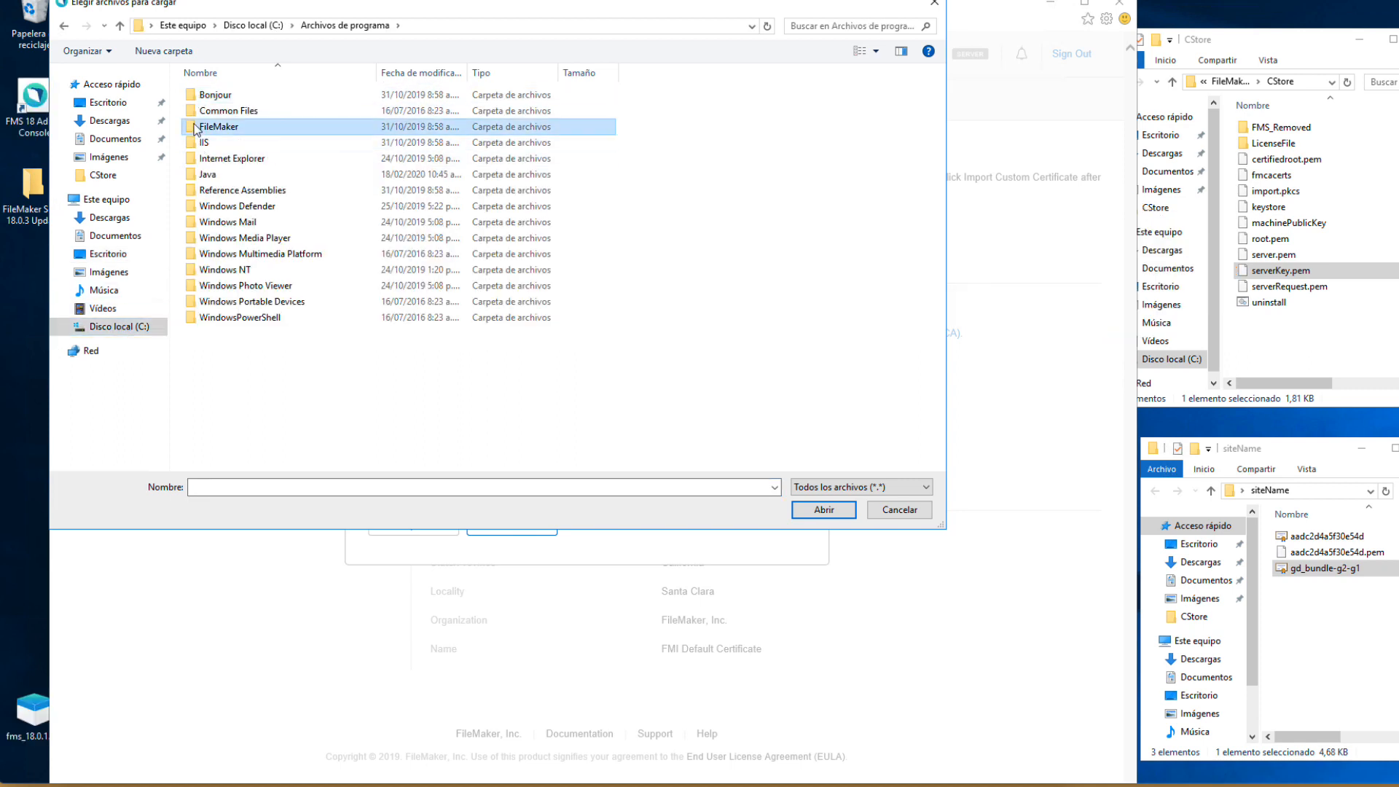
pyautogui.doubleClick(196, 127)
pyautogui.doubleClick(204, 97)
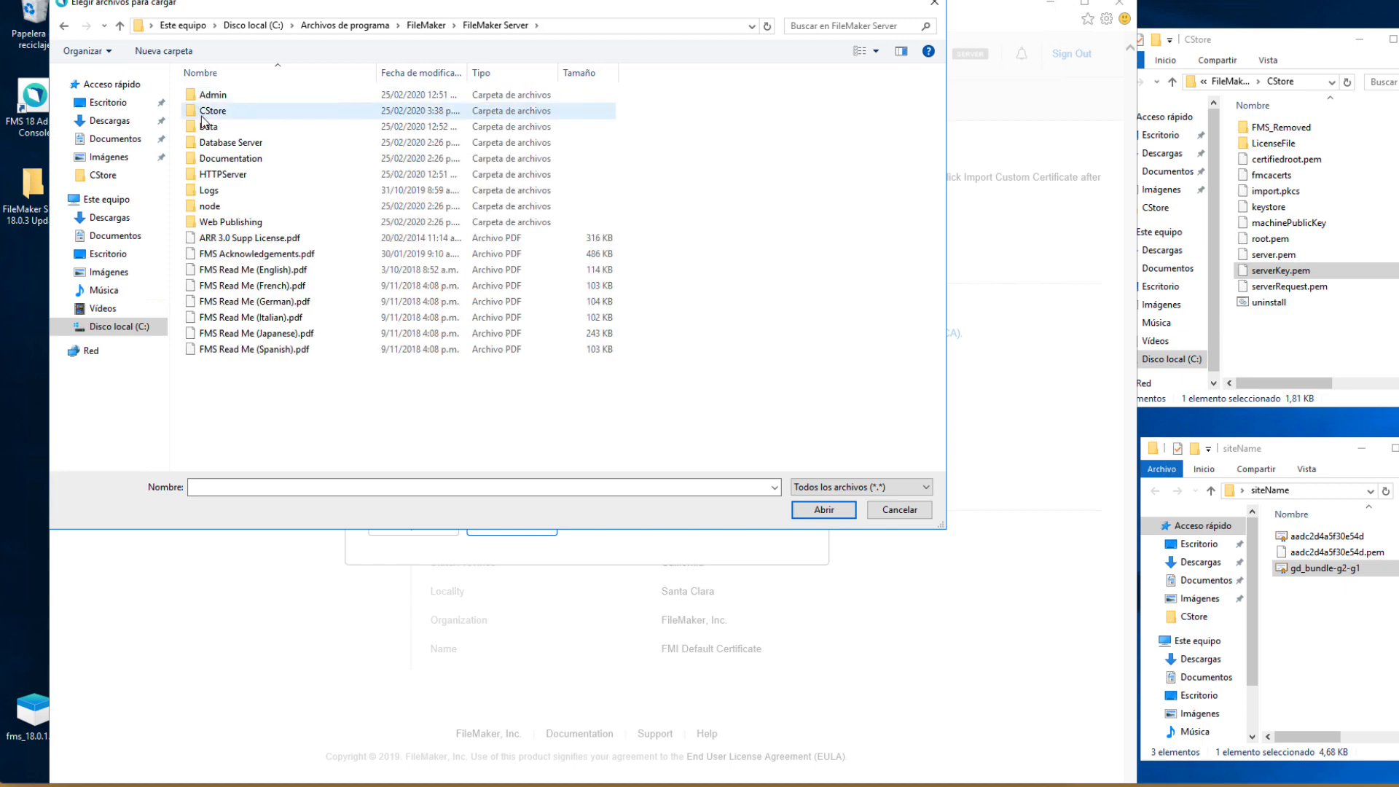
pyautogui.doubleClick(193, 111)
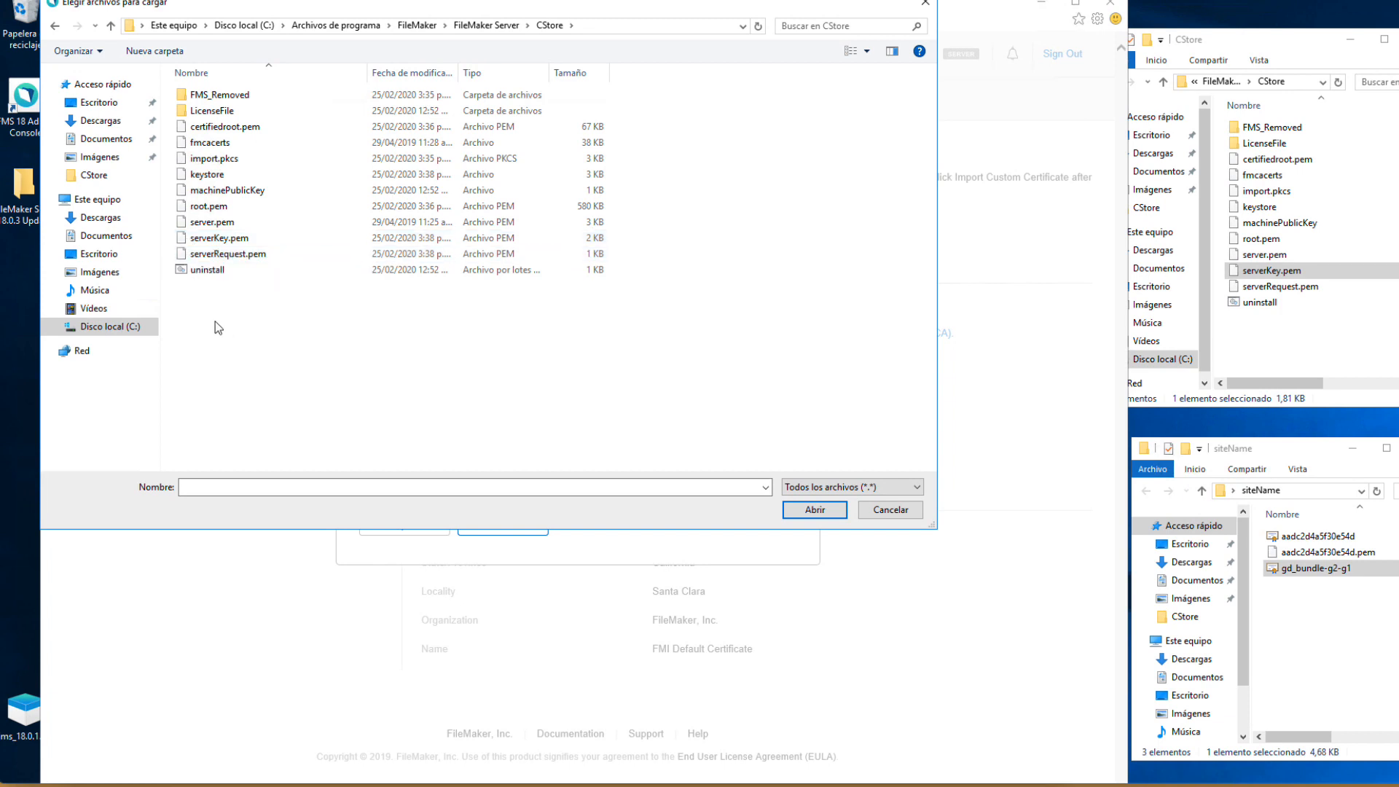
pyautogui.click(219, 237)
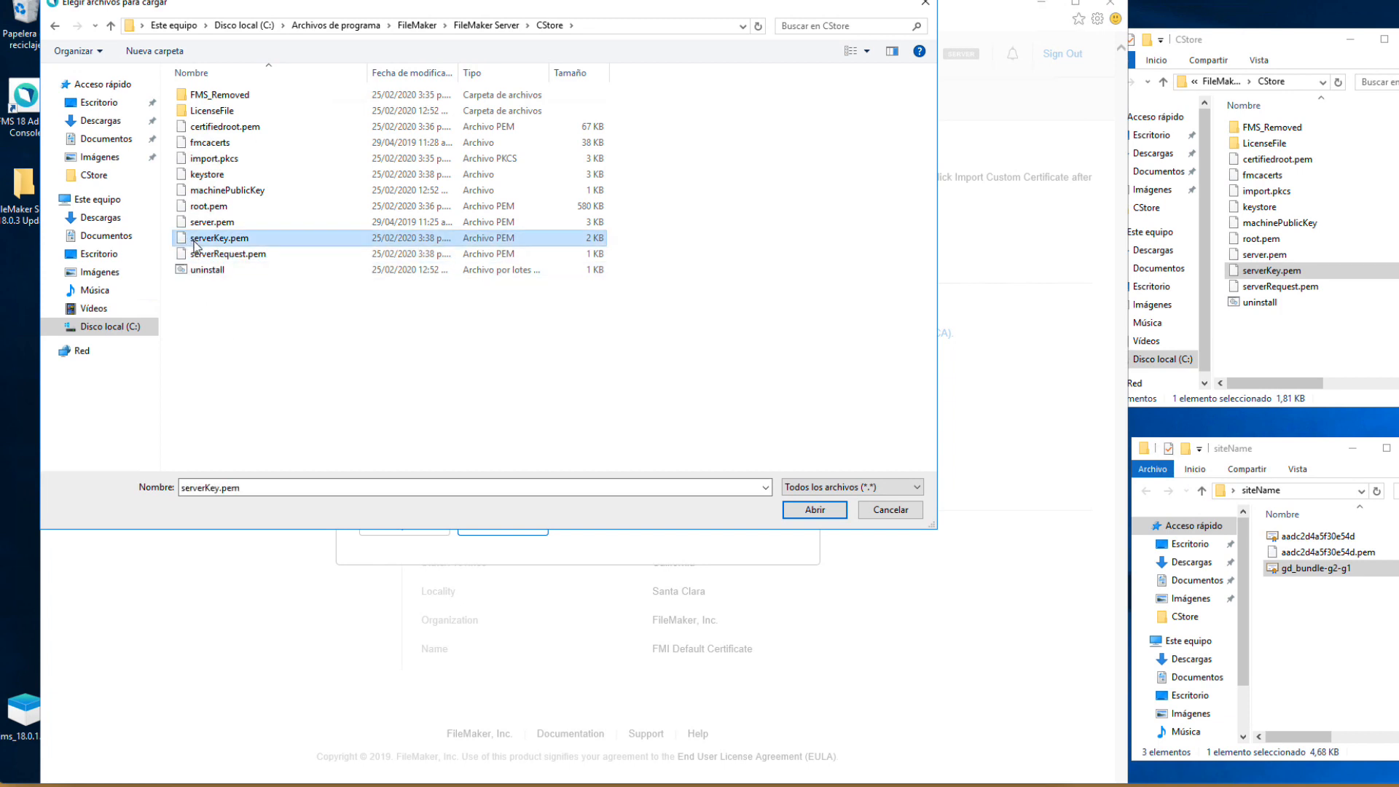
pyautogui.click(818, 507)
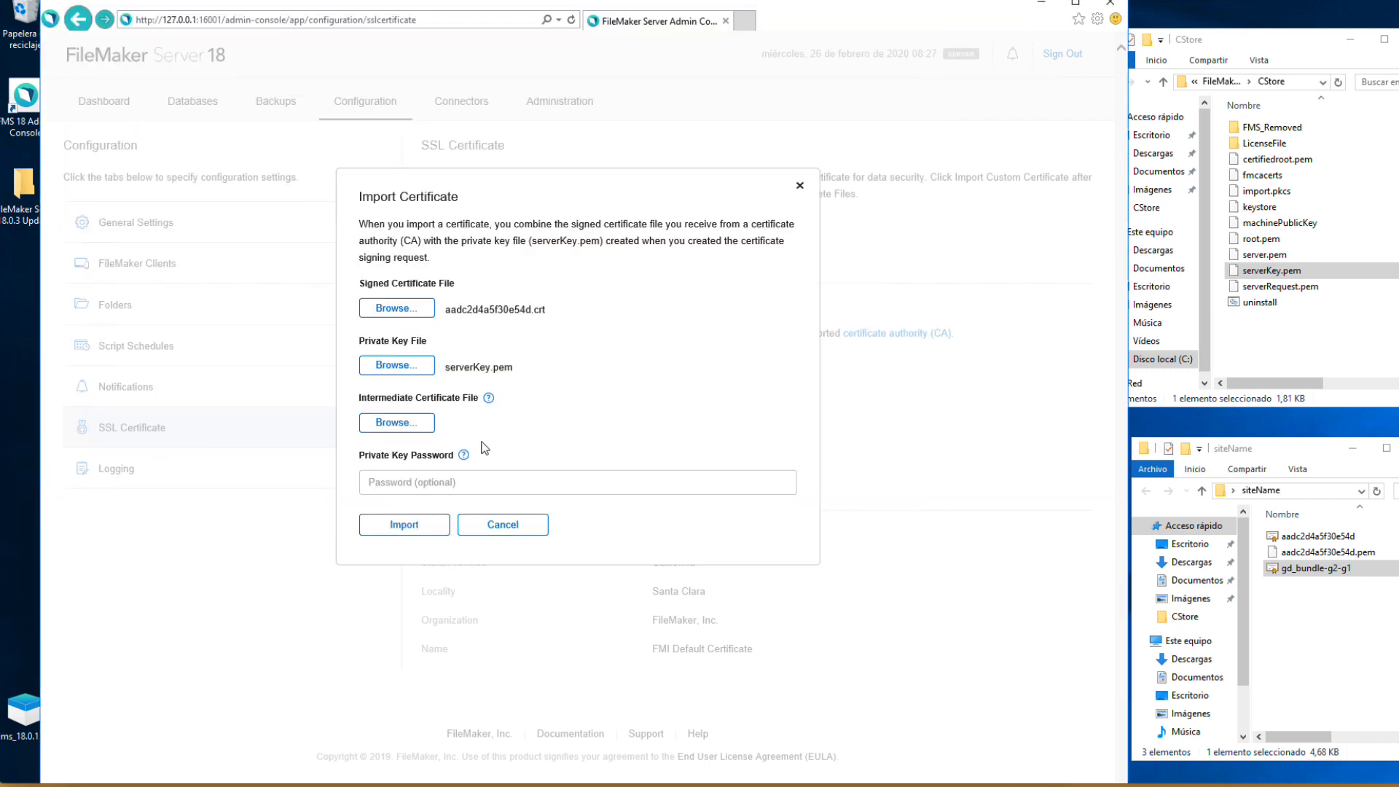
# Choose gd_bundle-g2-g1.crt from the desktop's siteName folder as the Intermediate Certificate File.
pyautogui.click(403, 422)
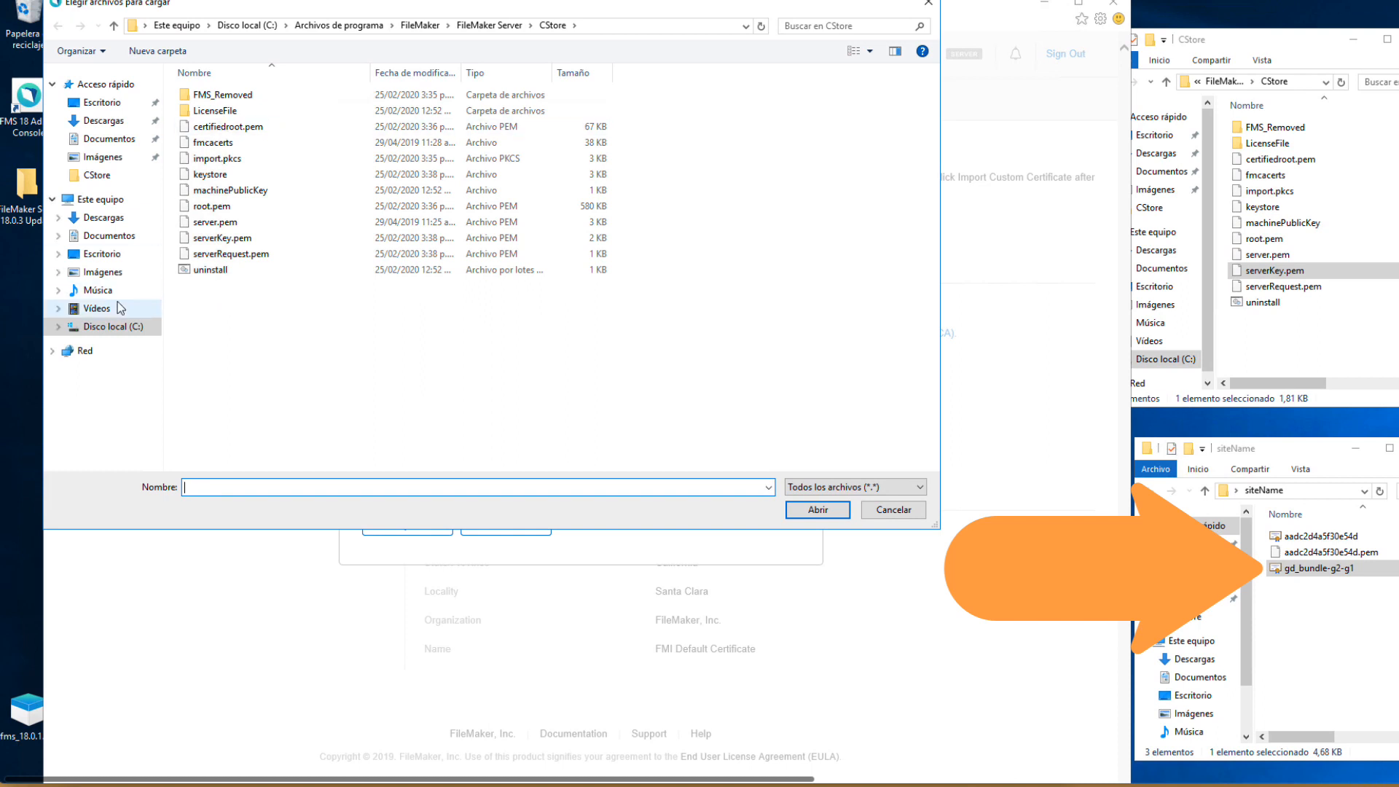
pyautogui.click(97, 103)
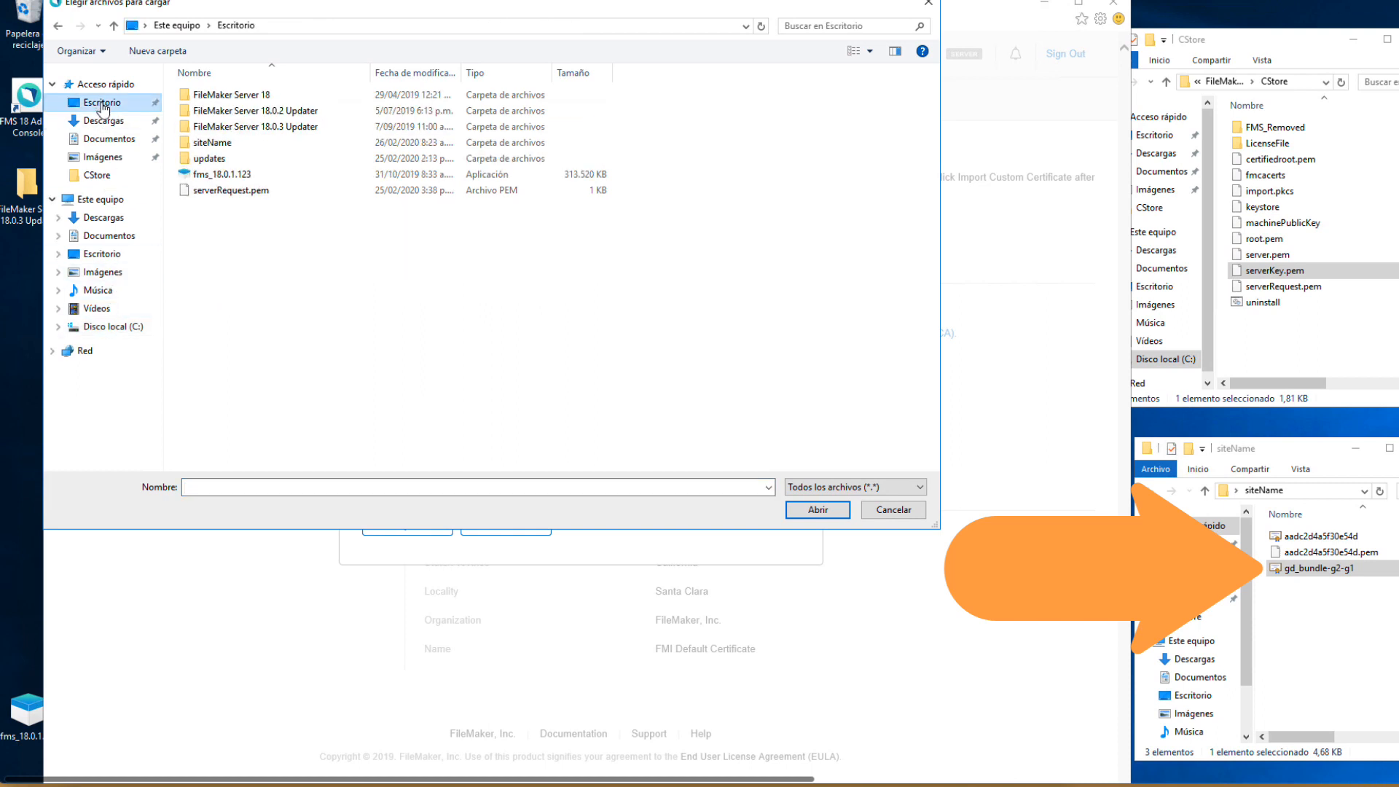
pyautogui.doubleClick(211, 145)
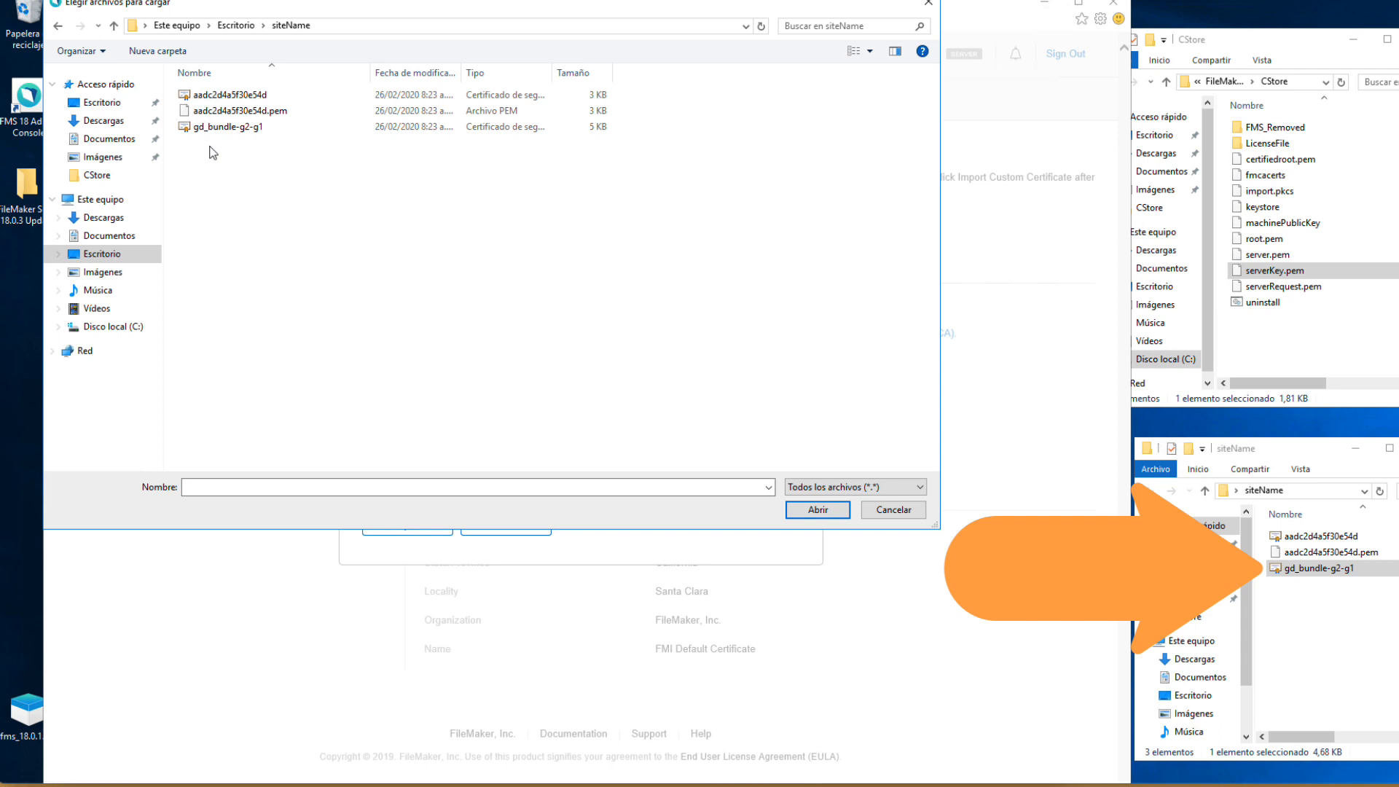
pyautogui.click(210, 129)
pyautogui.doubleClick(210, 129)
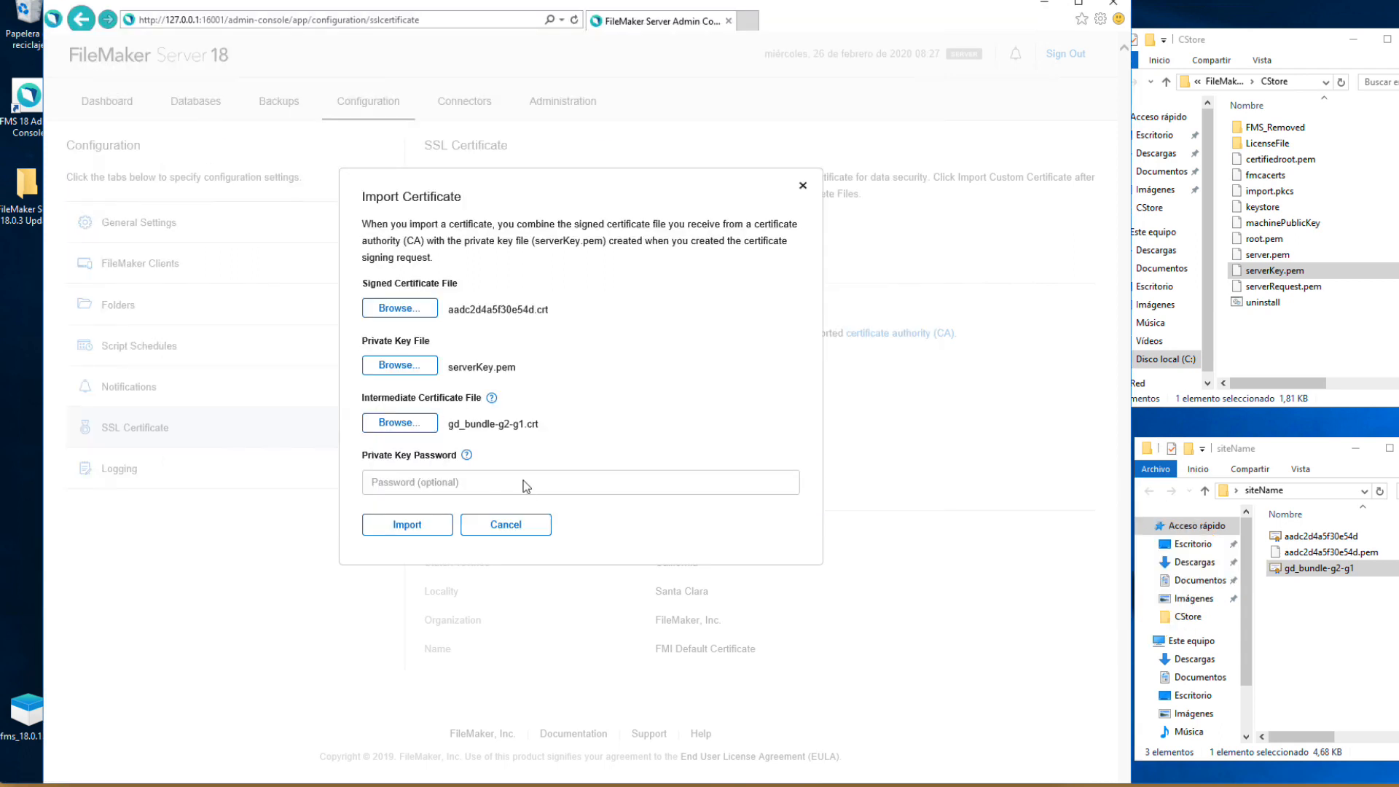
# Enter the private key password, import the certificate, and reopen the SSL Certificate settings to check the installed certificate.
pyautogui.click(471, 478)
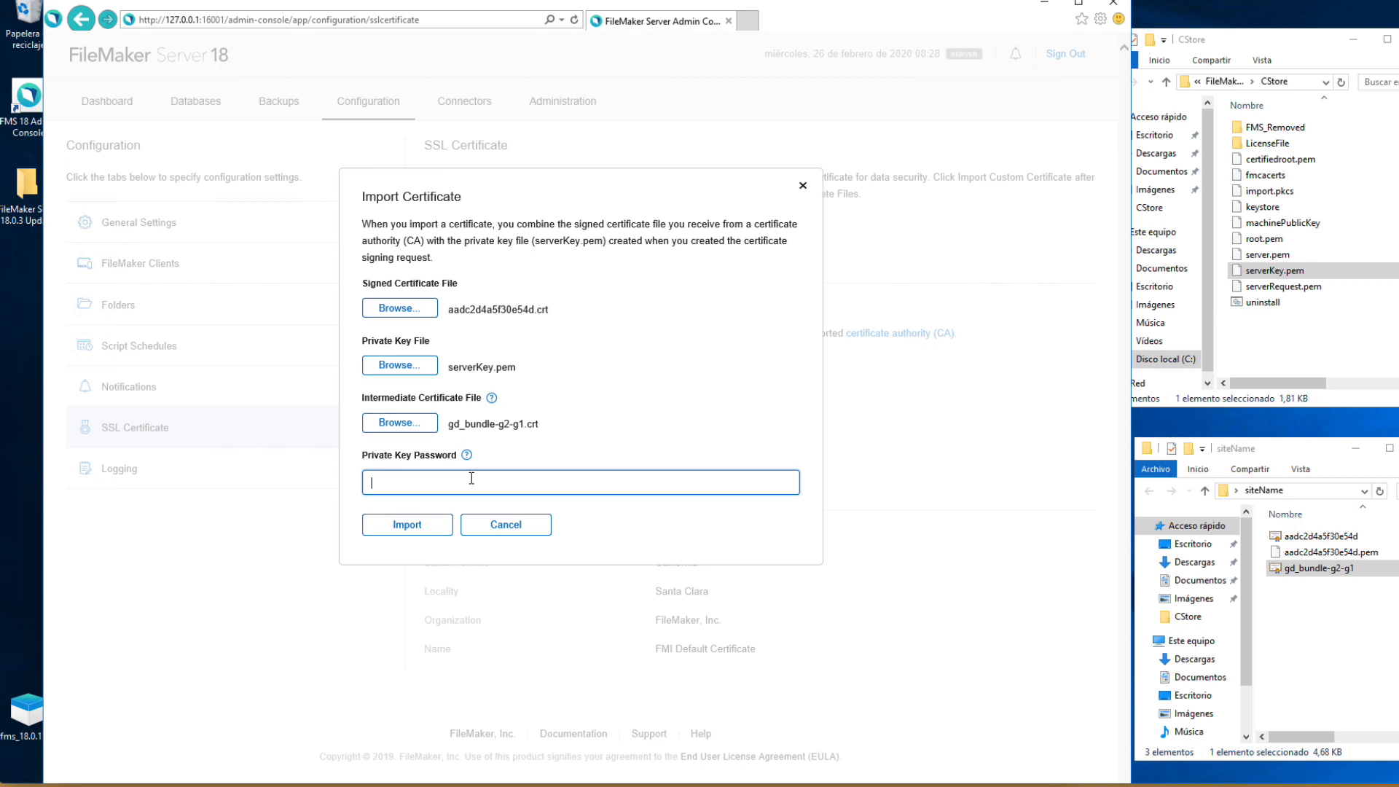
pyautogui.write('*********')
pyautogui.click(394, 530)
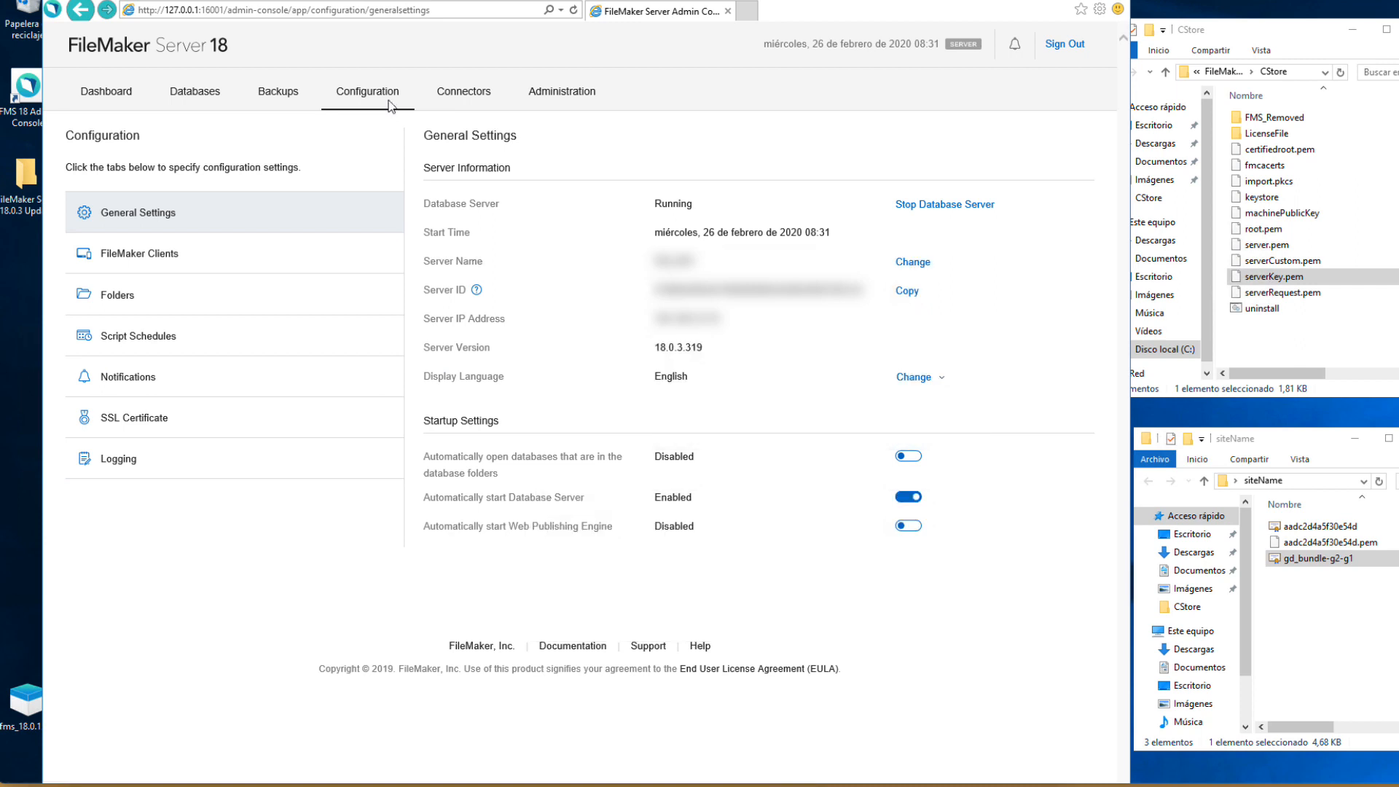
pyautogui.click(157, 427)
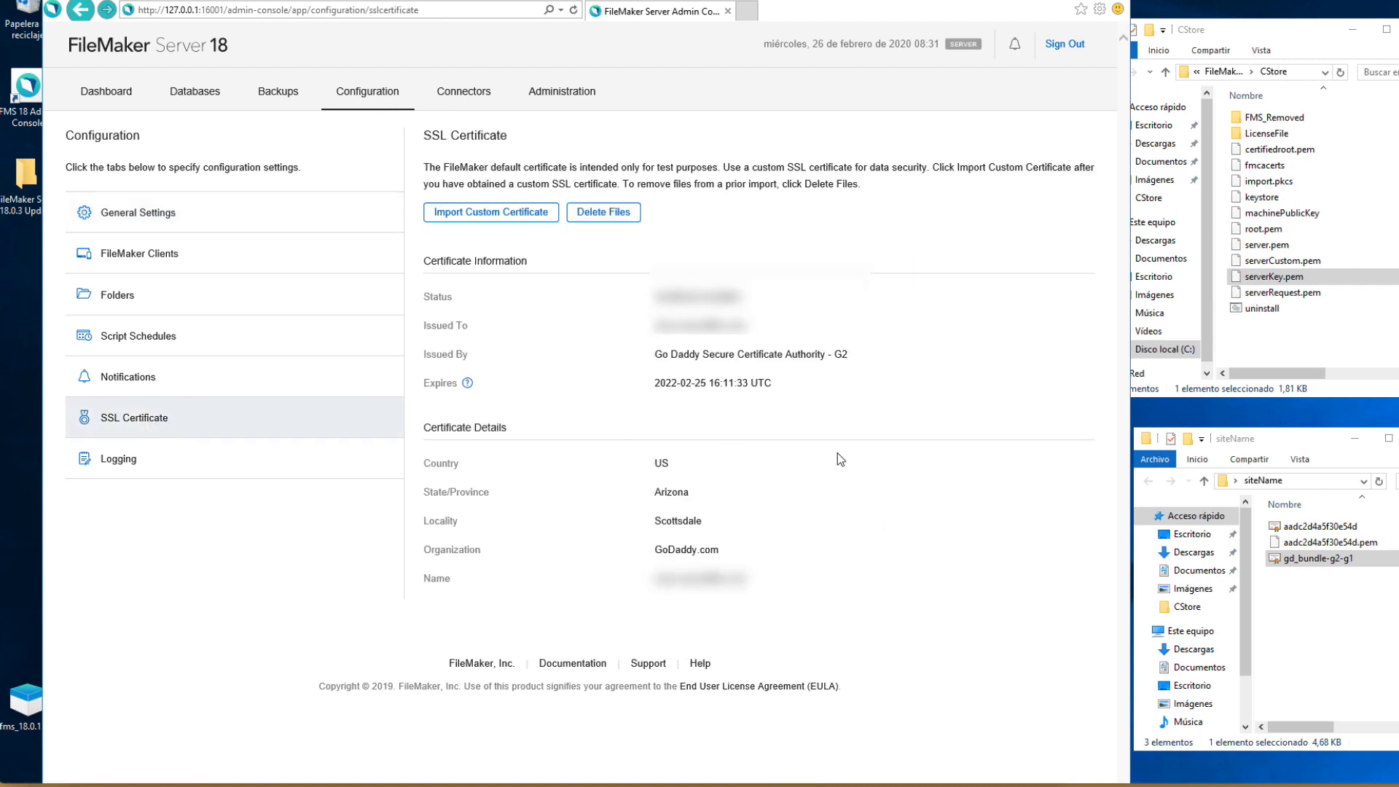